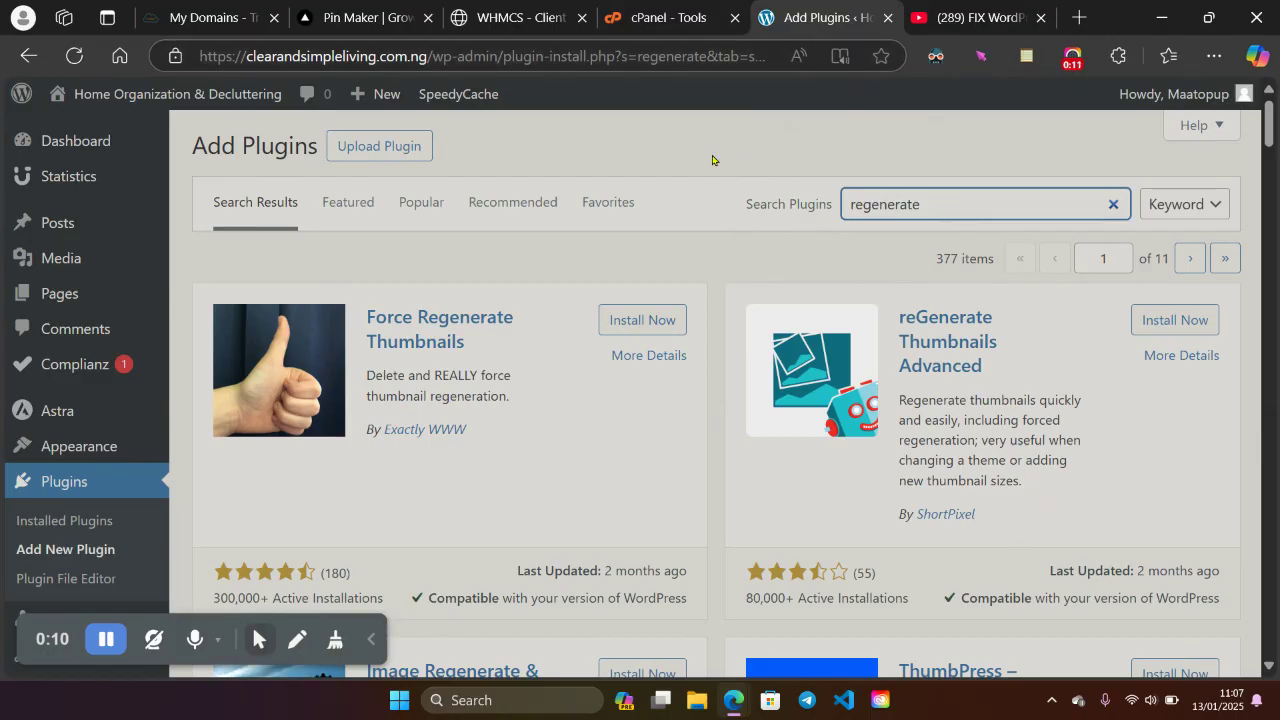
Install and activate the Force Regenerate Thumbnails plugin from the "regenerate" search results
mouse_move(45, 240)
drag(936, 204, 846, 204)
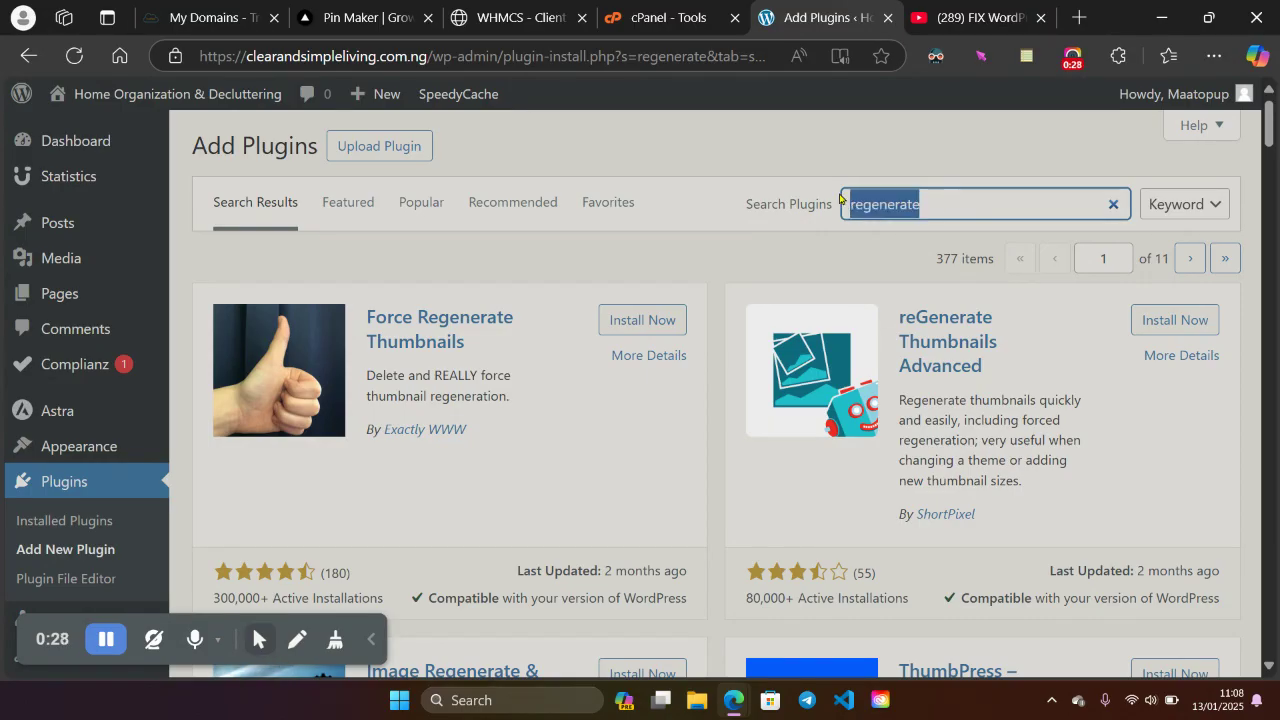
click(646, 319)
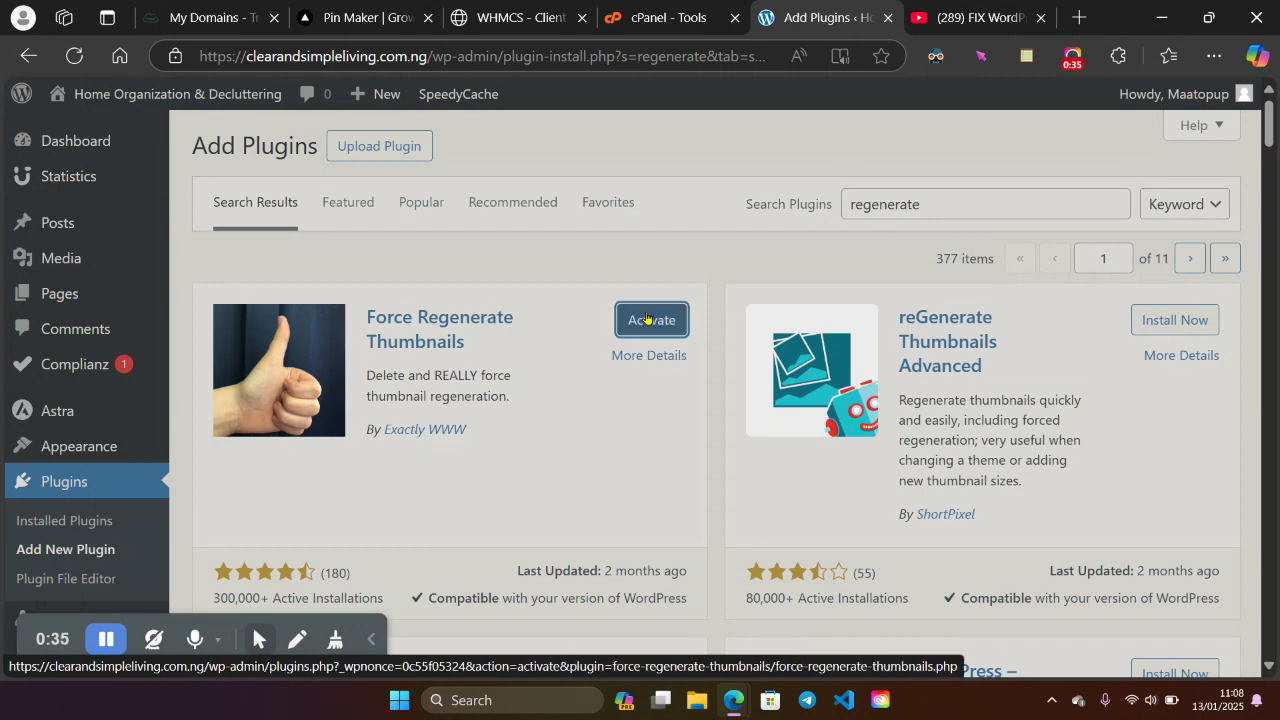
click(646, 318)
Open the post "13 Creative Kids Room Organization Ideas That Will Delight Your Little Ones!" for editing
mouse_move(70, 221)
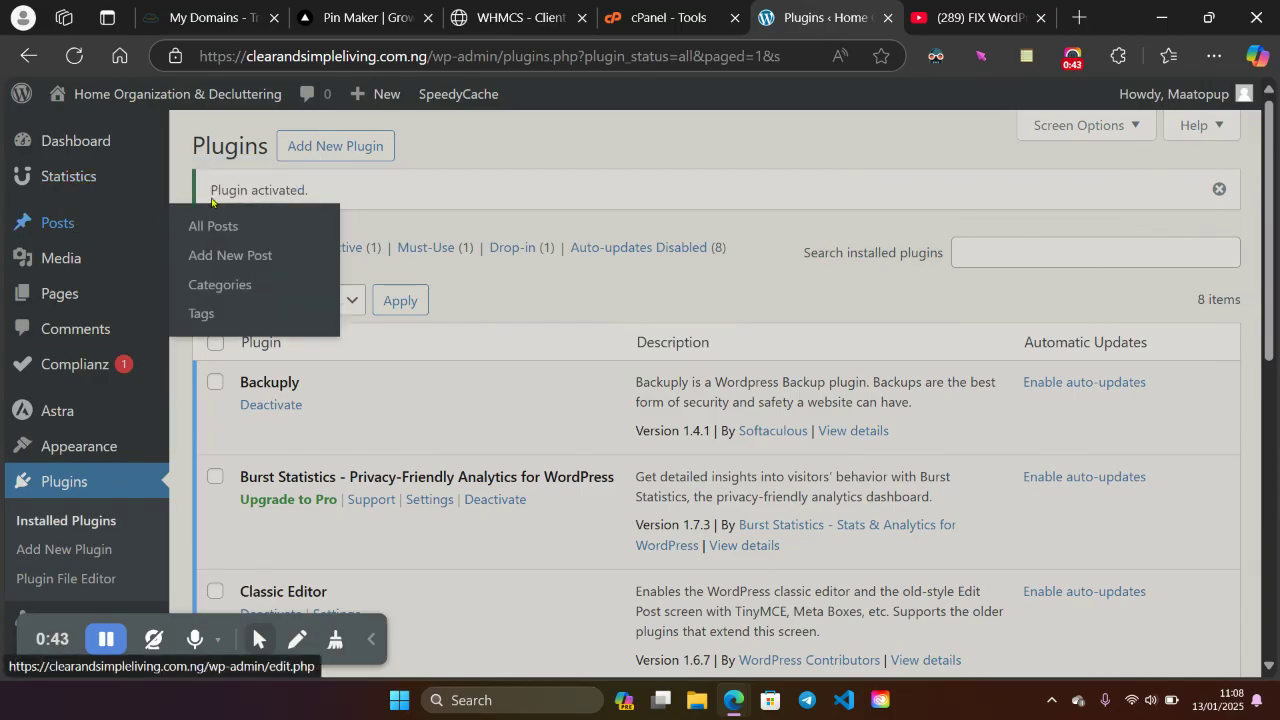
click(224, 227)
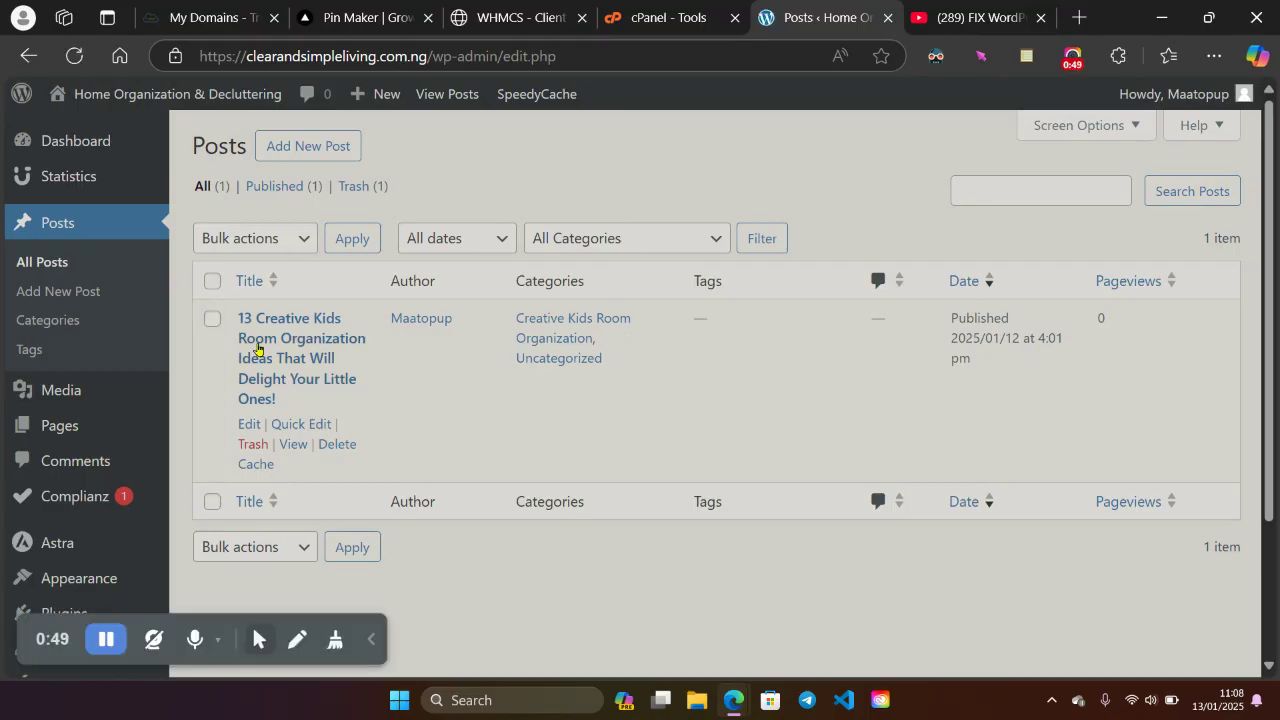
click(258, 345)
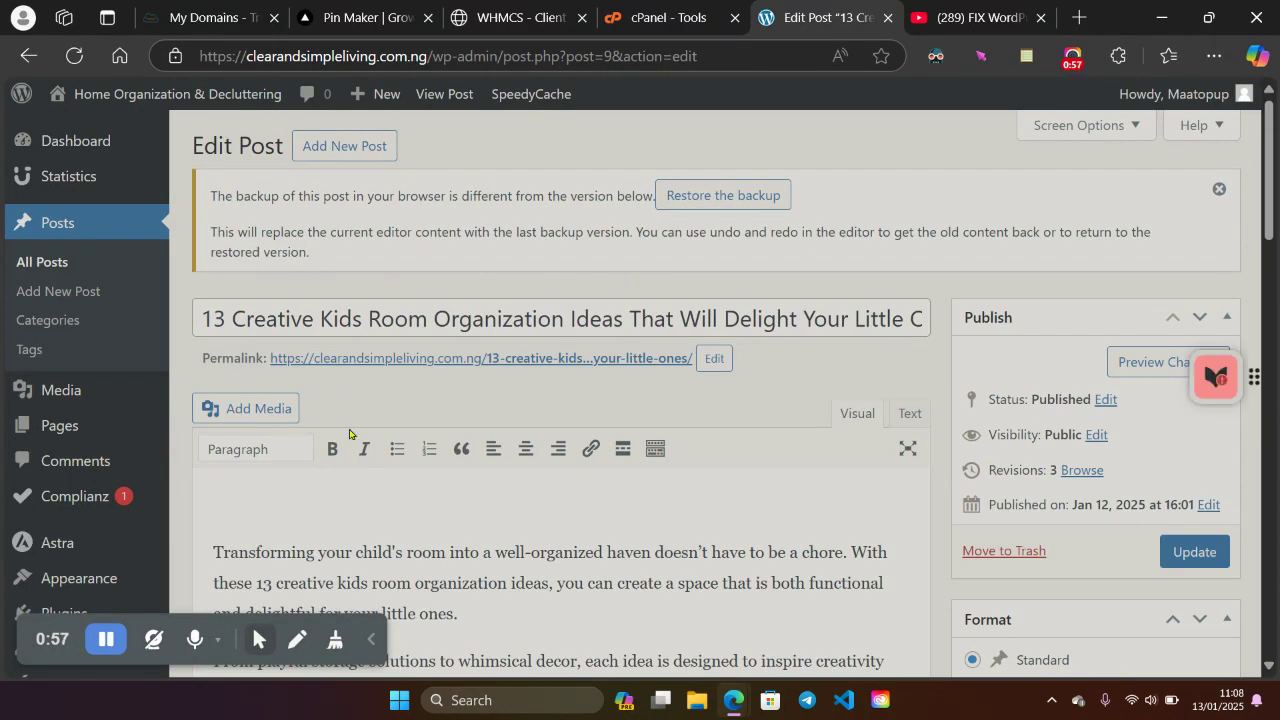
Try to insert the kids' bedroom image from the media library above the post's first paragraph
click(215, 498)
click(250, 412)
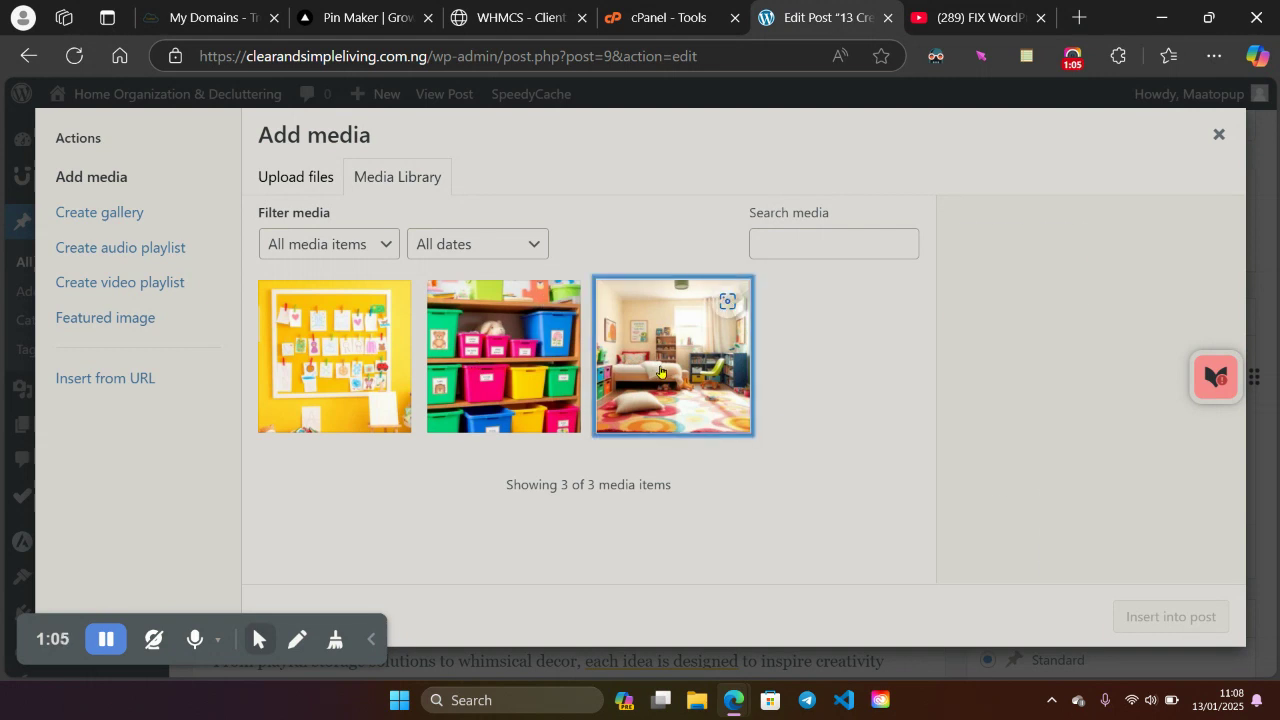
click(660, 372)
click(1130, 612)
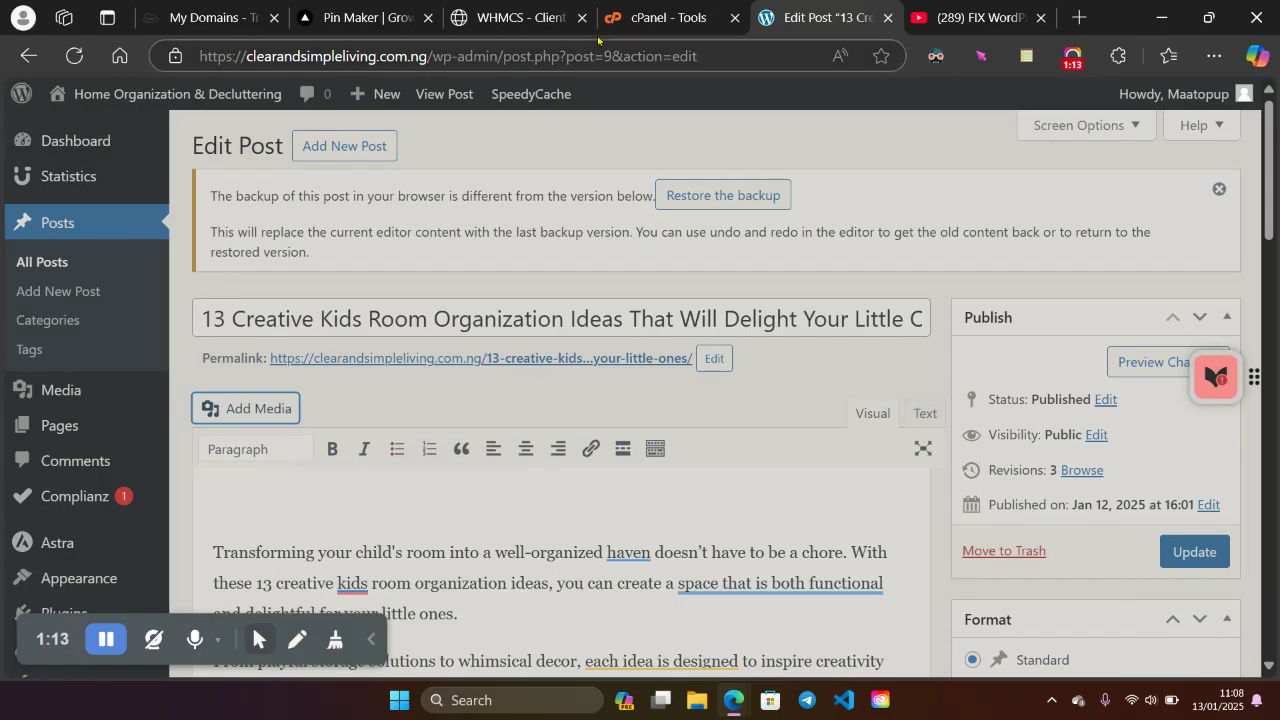
Switch to cPanel and open File Manager from its Files tools
mouse_move(452, 6)
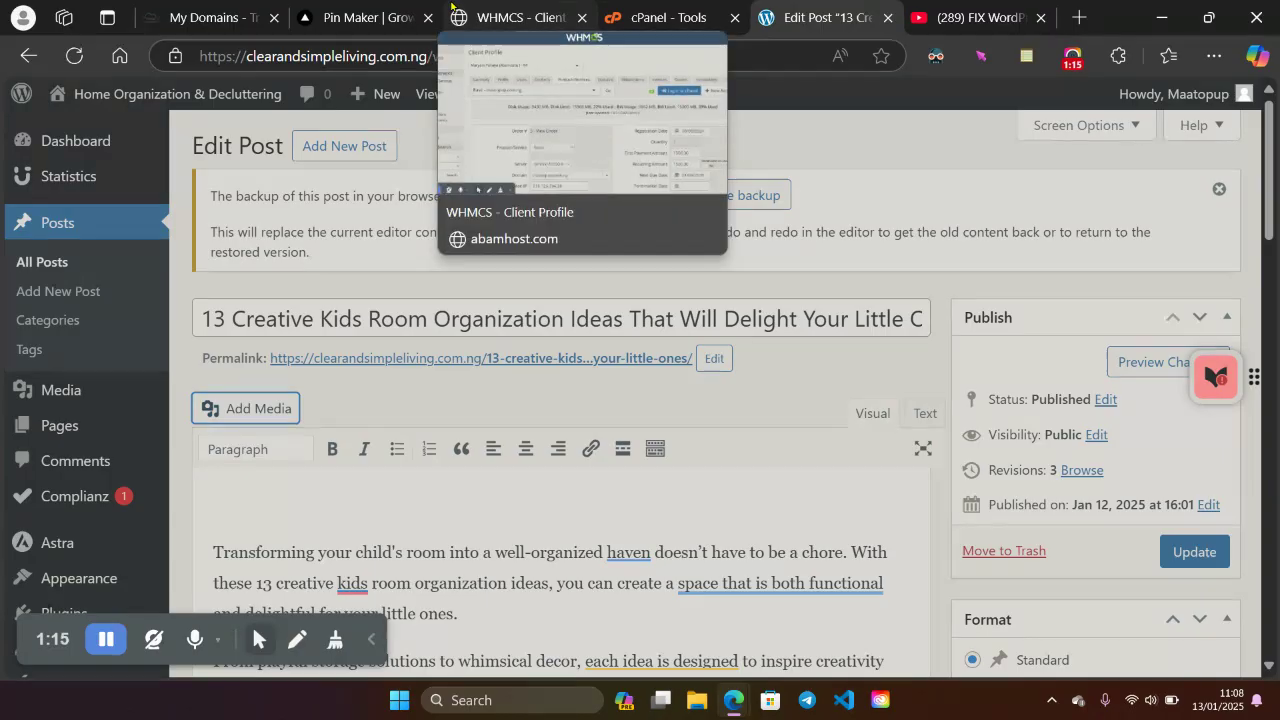
click(638, 18)
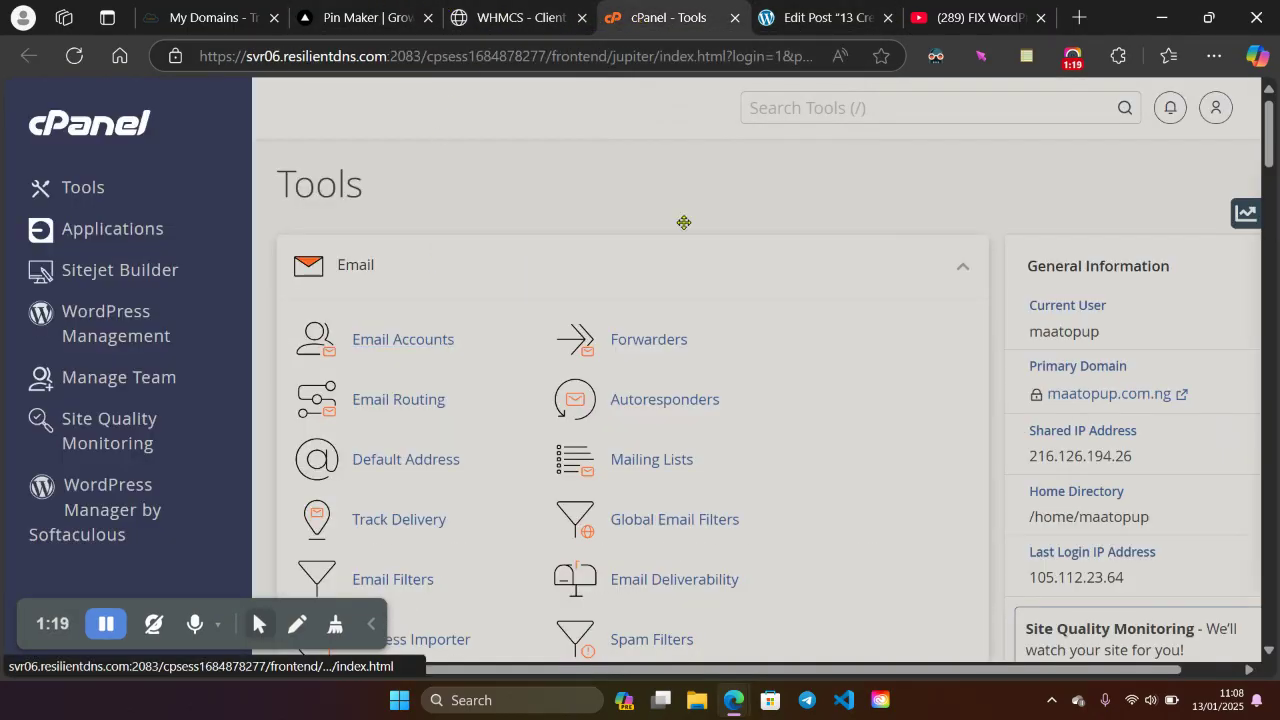
scroll(1084, 205, down, 6)
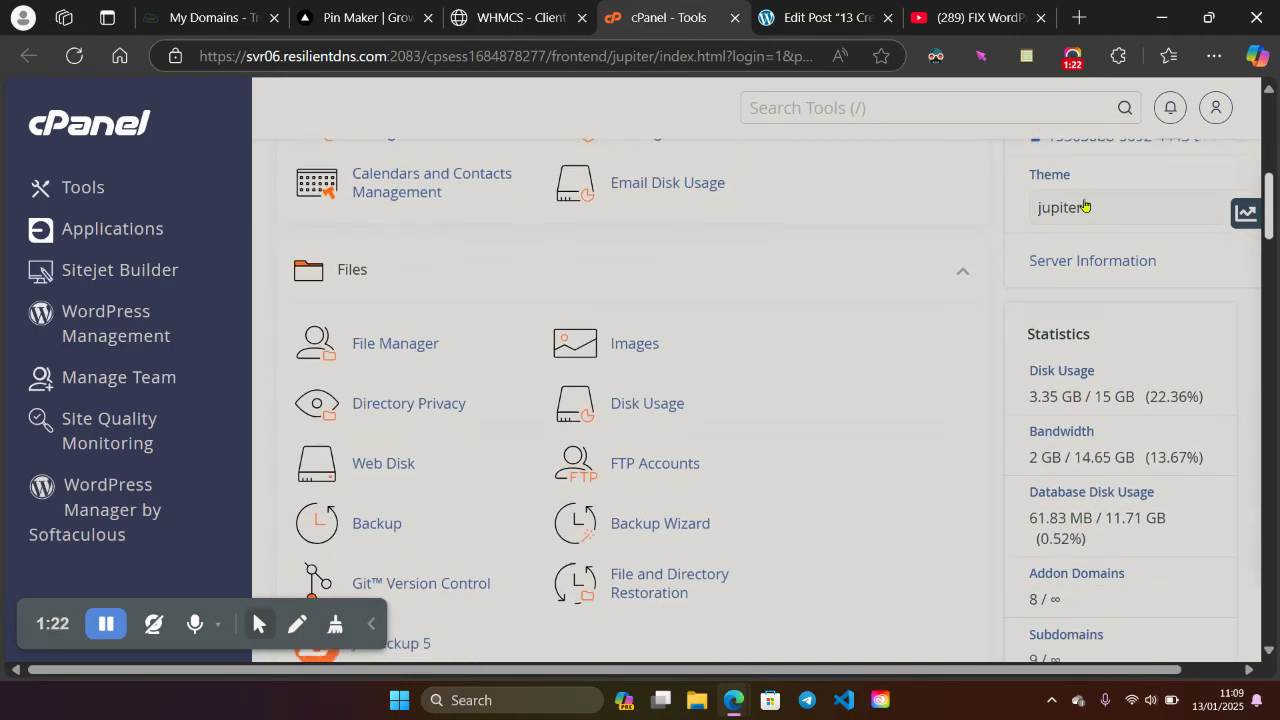
click(411, 345)
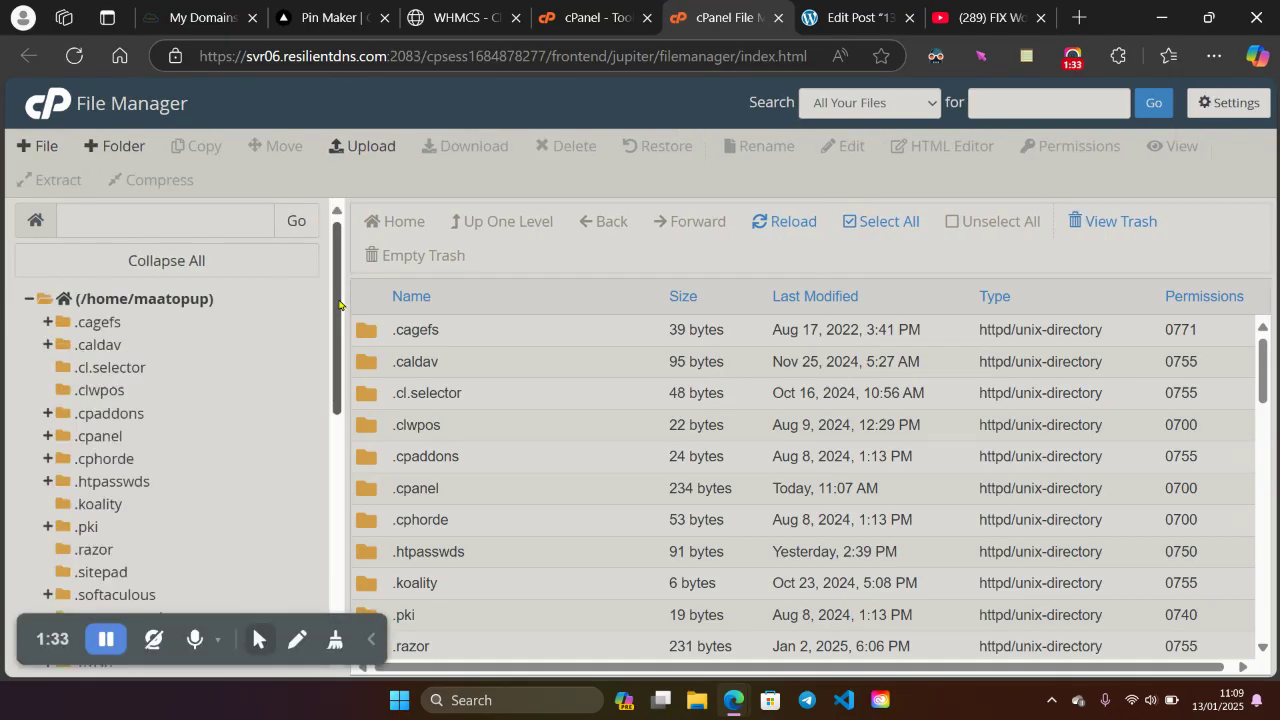
Open the wp-content/uploads folder of the clearandsimpleliving.com.ng site
drag(339, 304, 328, 432)
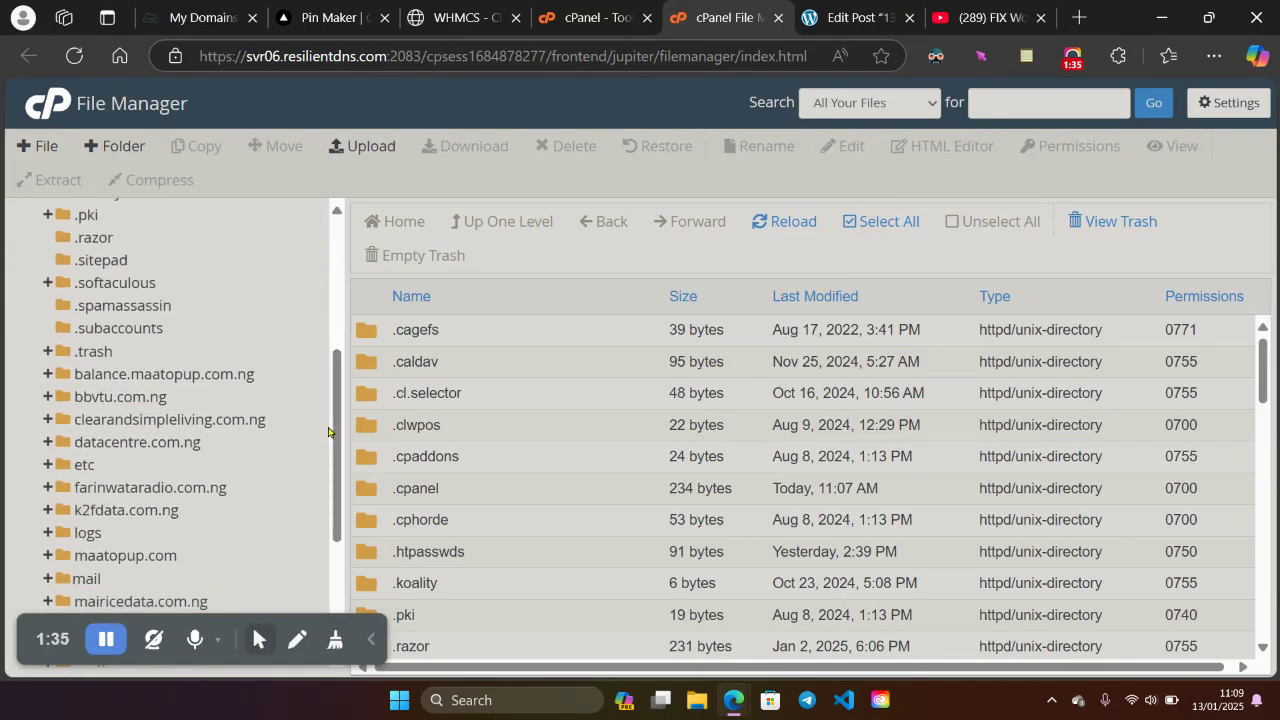
click(124, 419)
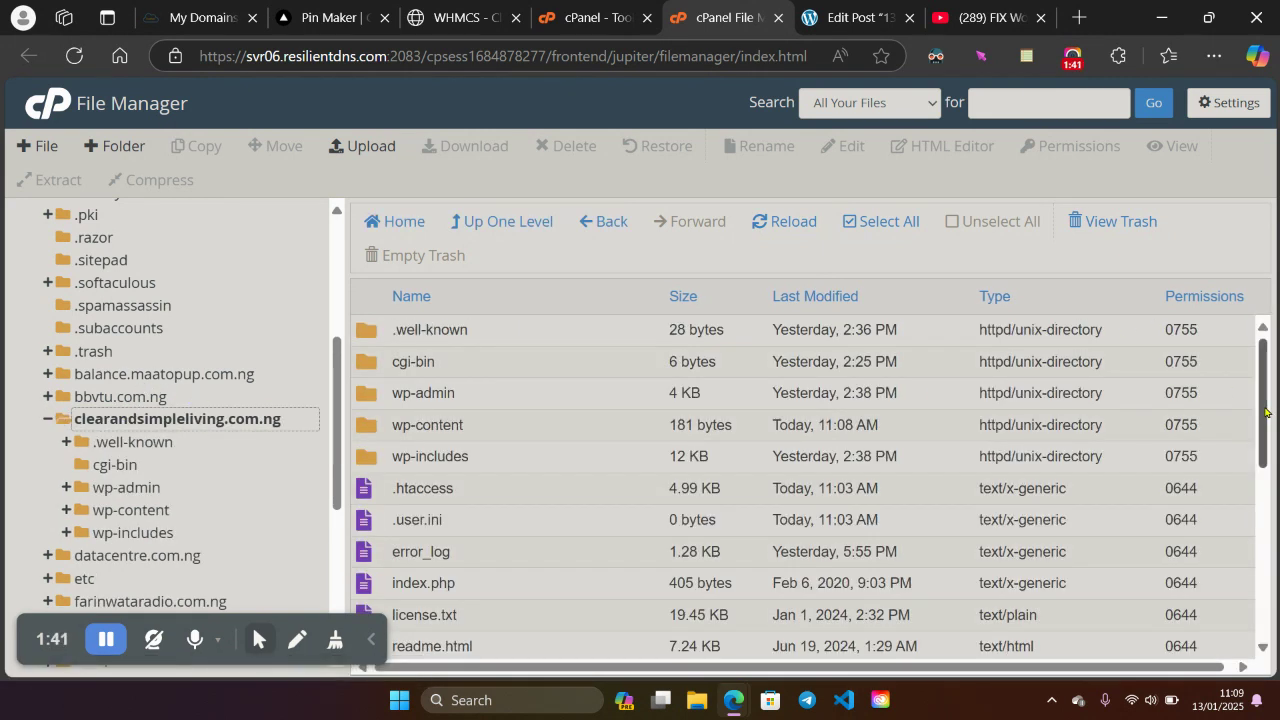
double_click(430, 425)
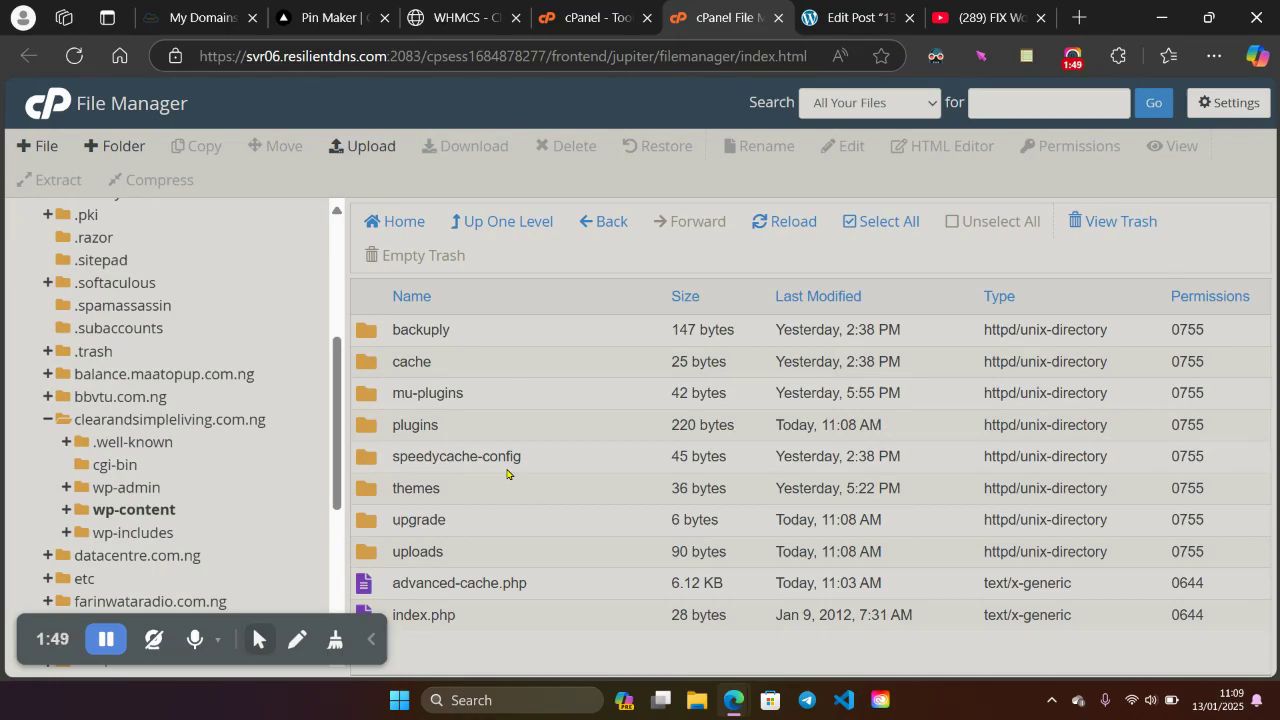
double_click(488, 554)
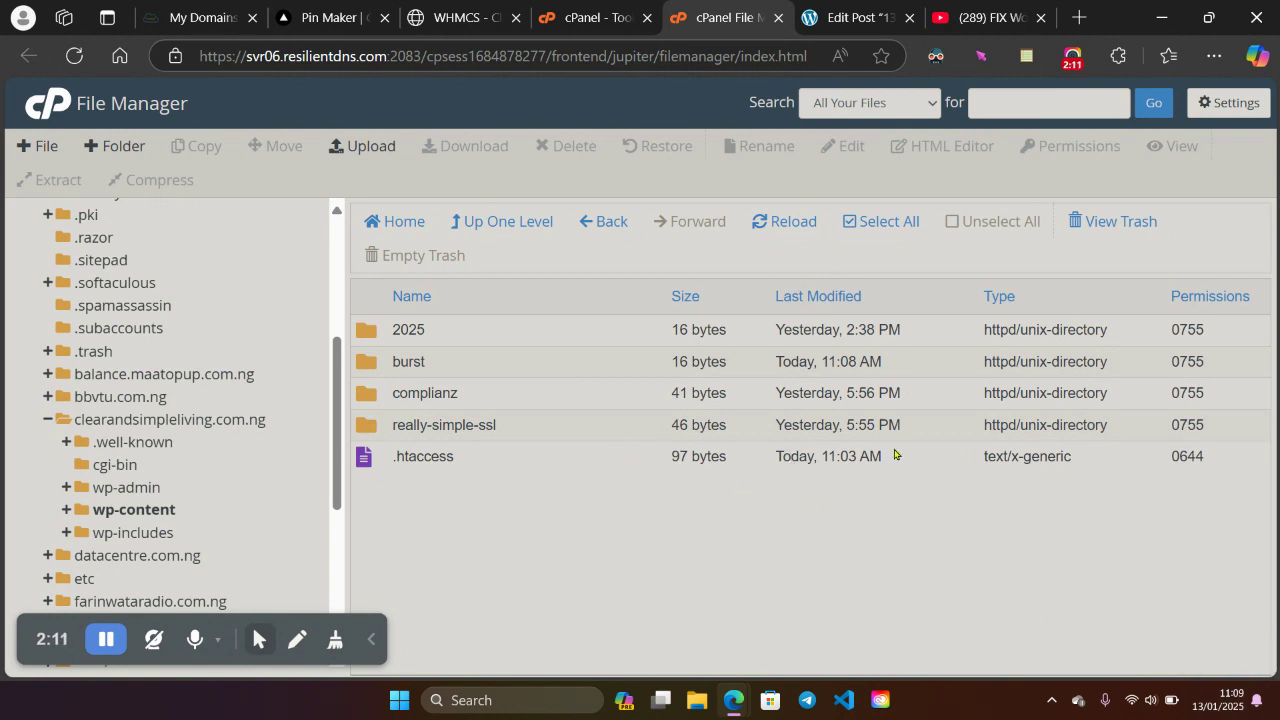
Download a copy of the .htaccess file in the uploads folder and move the original to the trash
drag(895, 455, 820, 457)
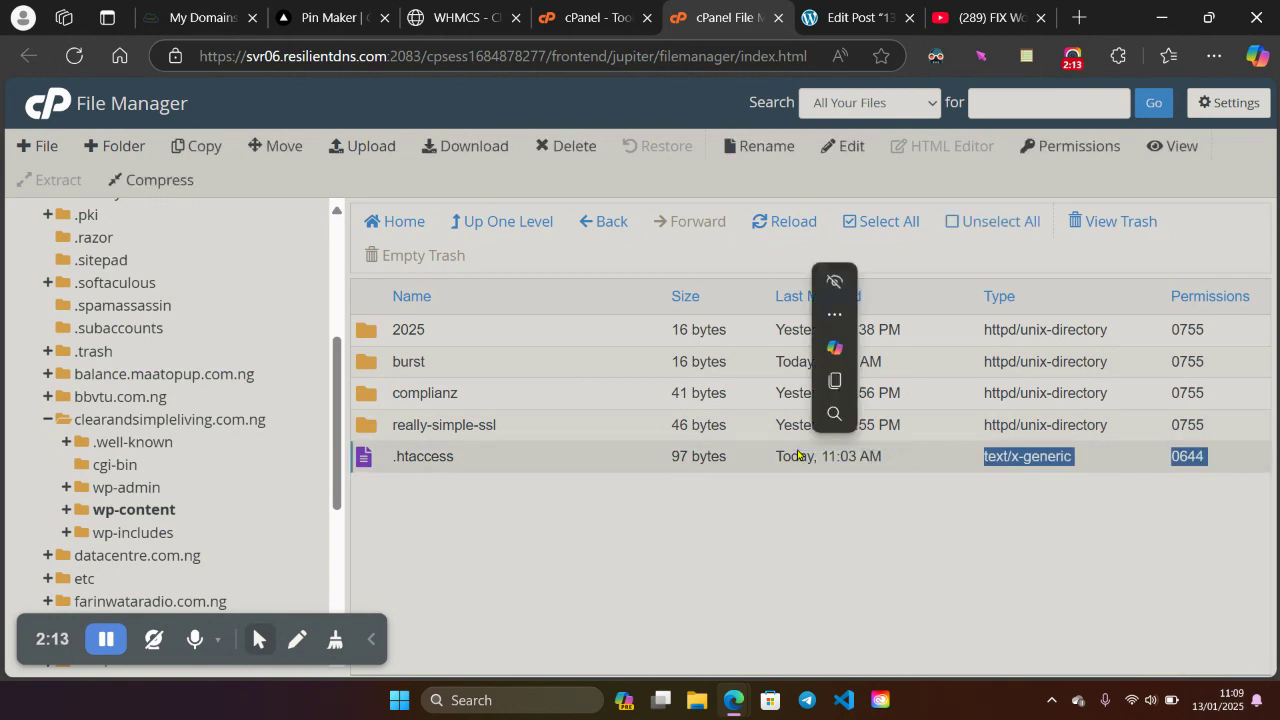
click(547, 456)
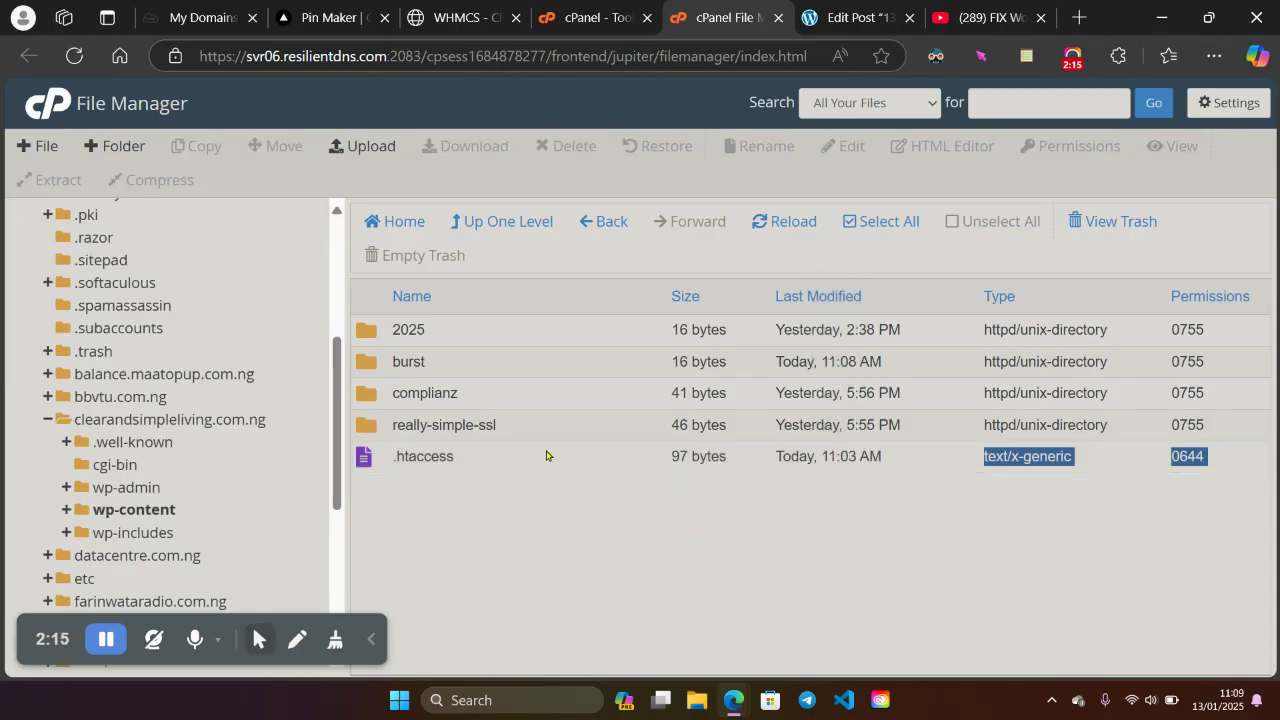
click(546, 456)
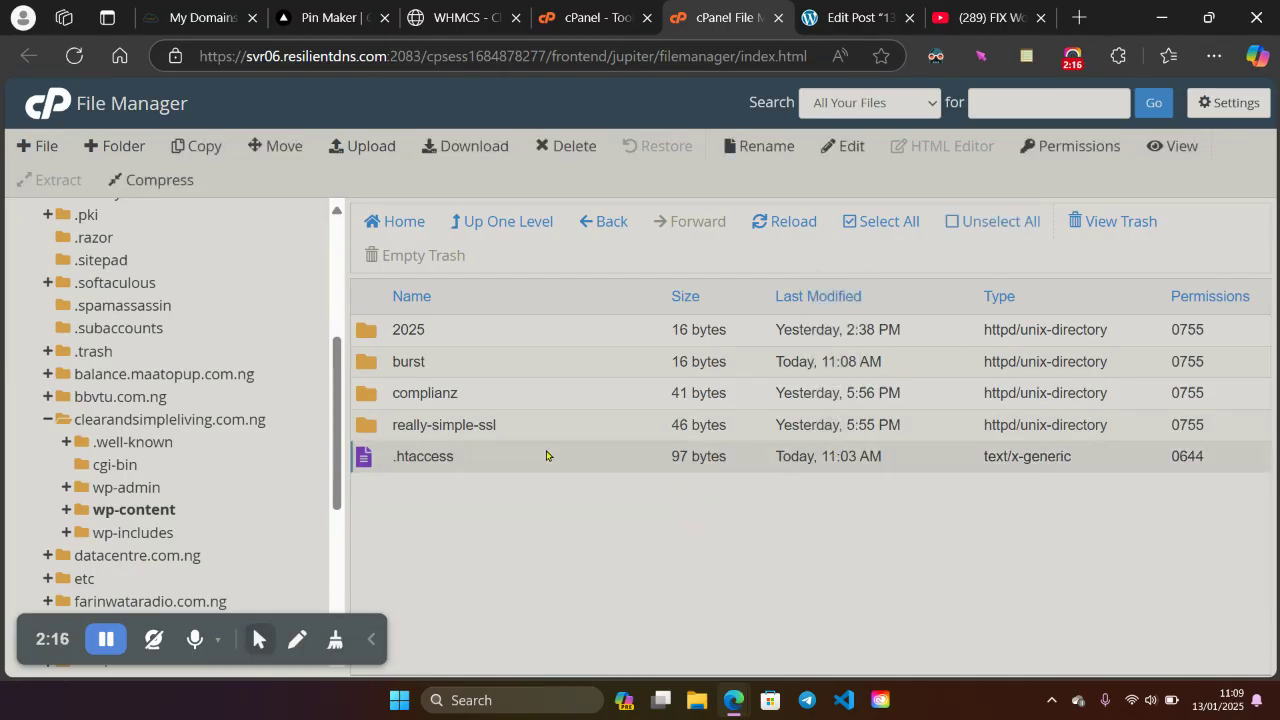
click(483, 147)
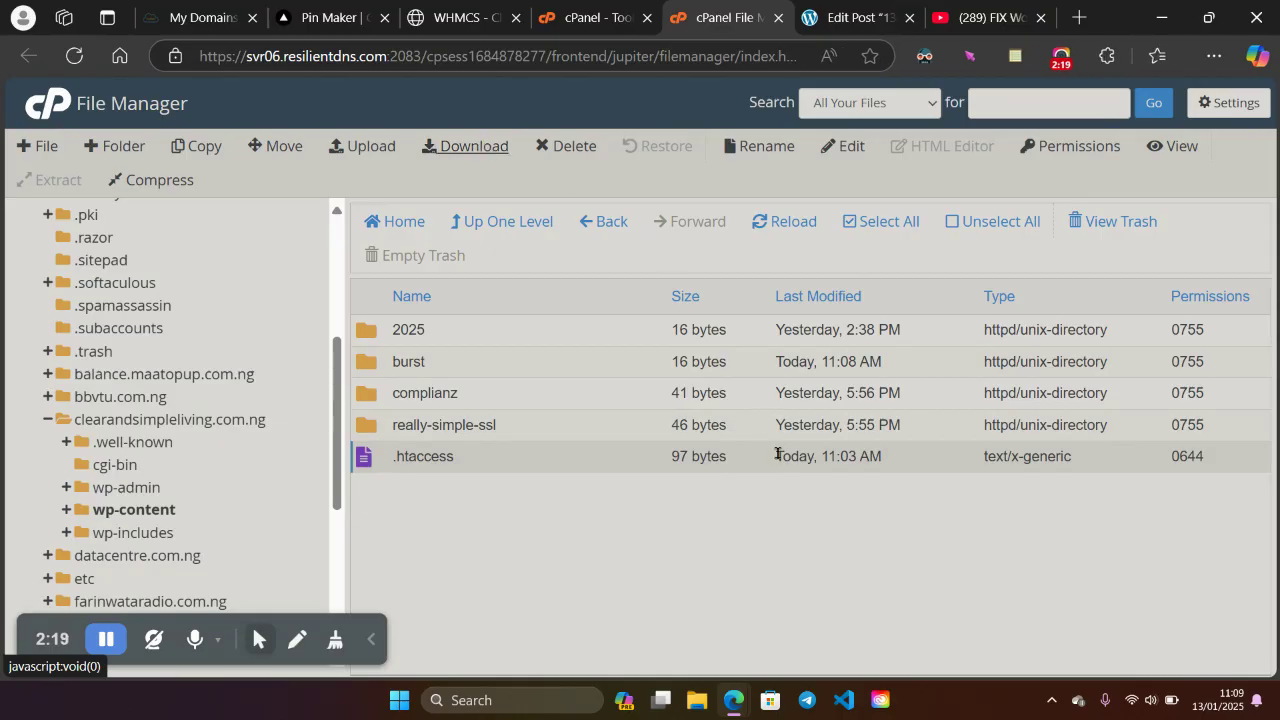
click(563, 147)
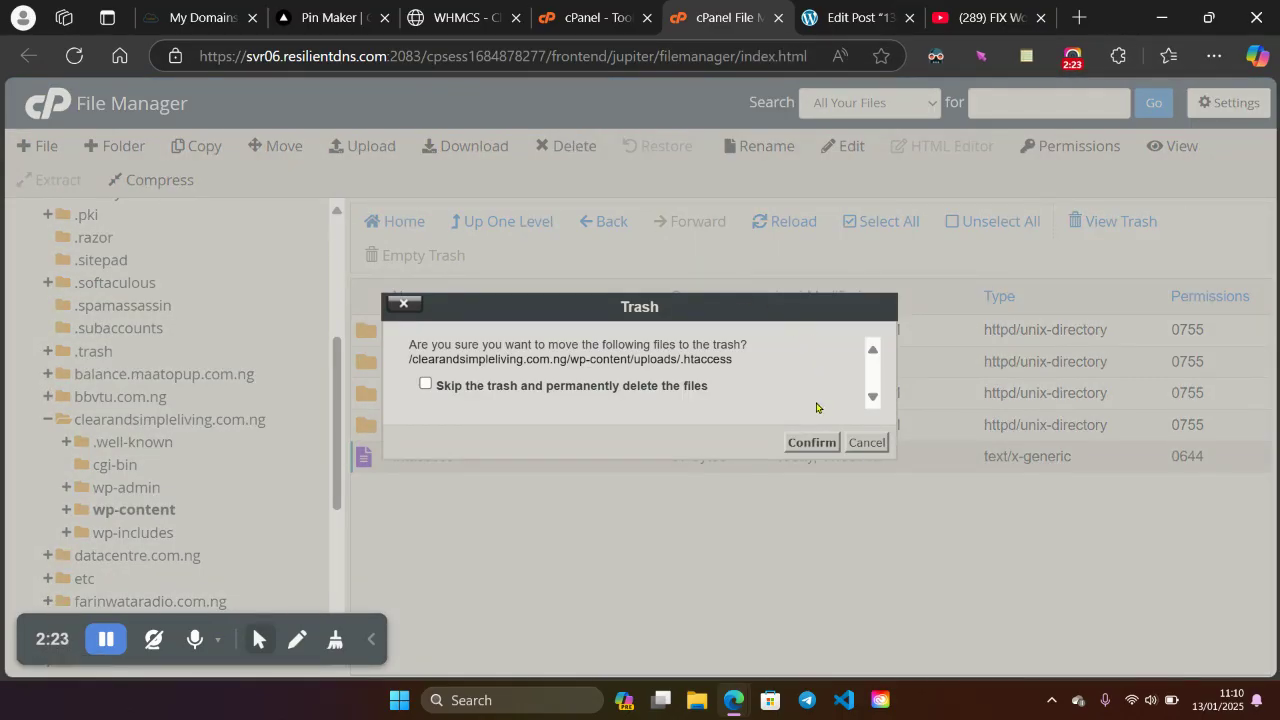
click(812, 442)
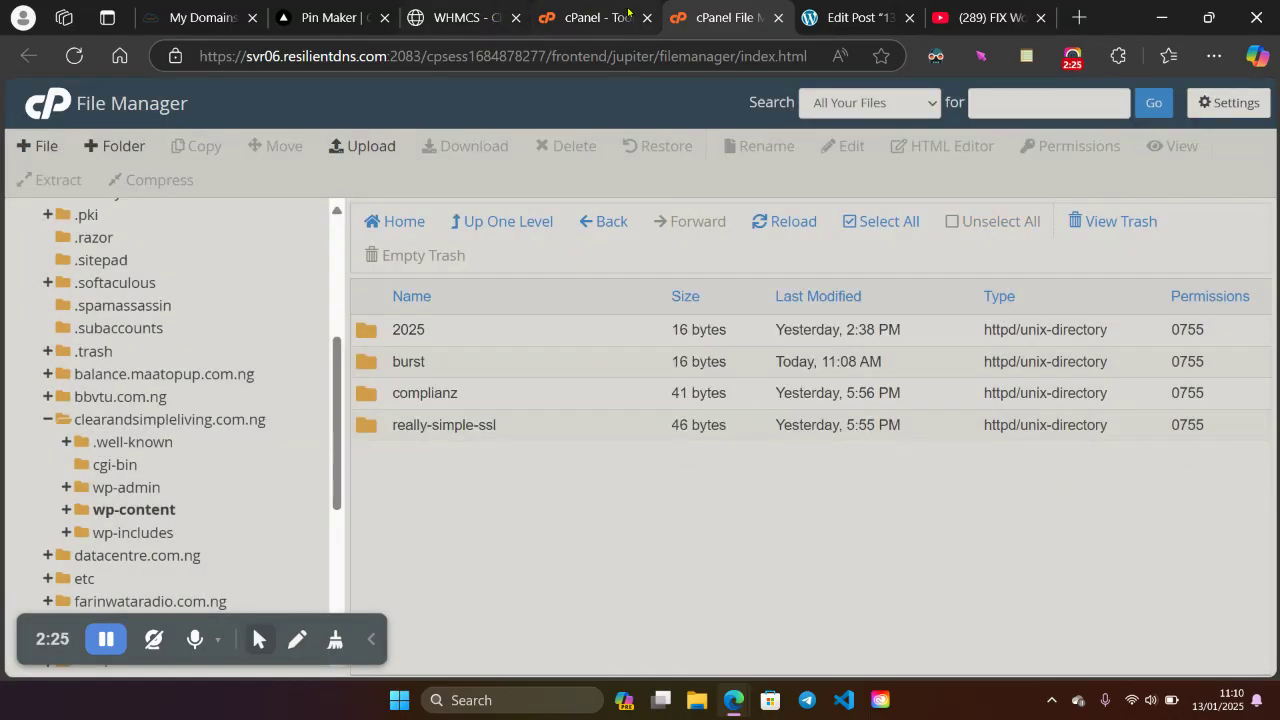
Return to the WordPress post and try to insert the yellow pinboard image from the media library
click(841, 17)
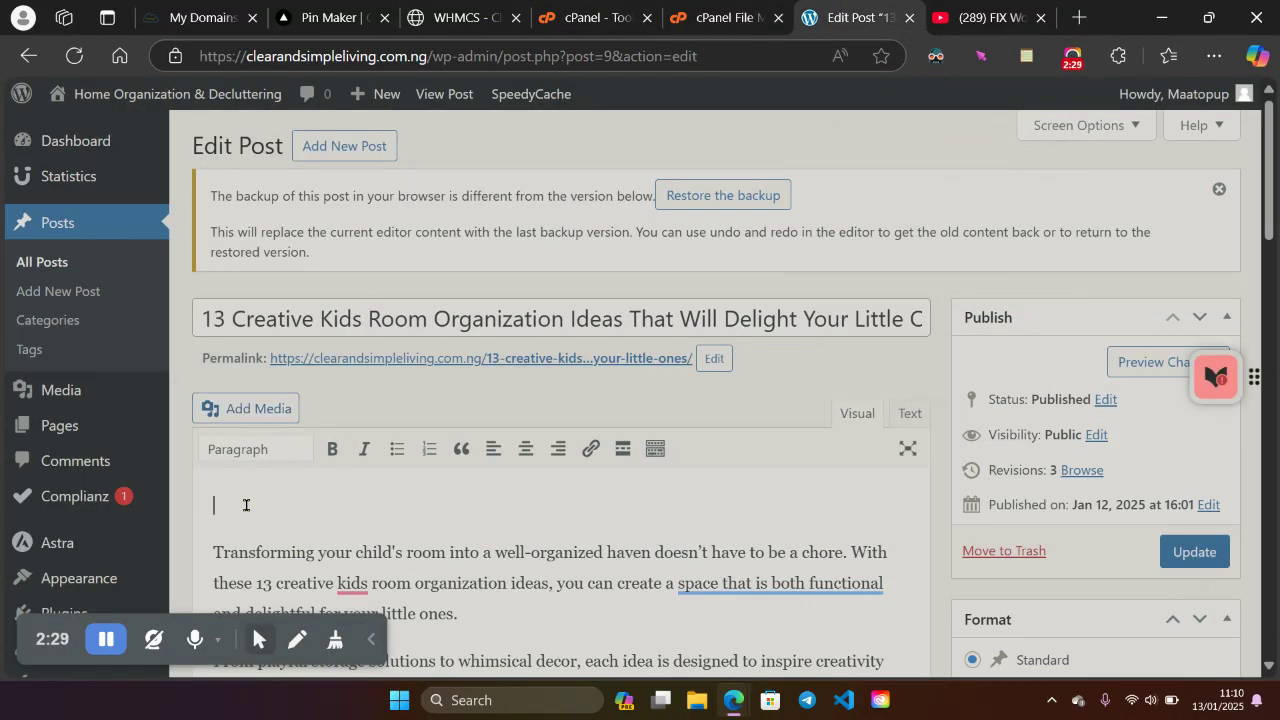
click(266, 408)
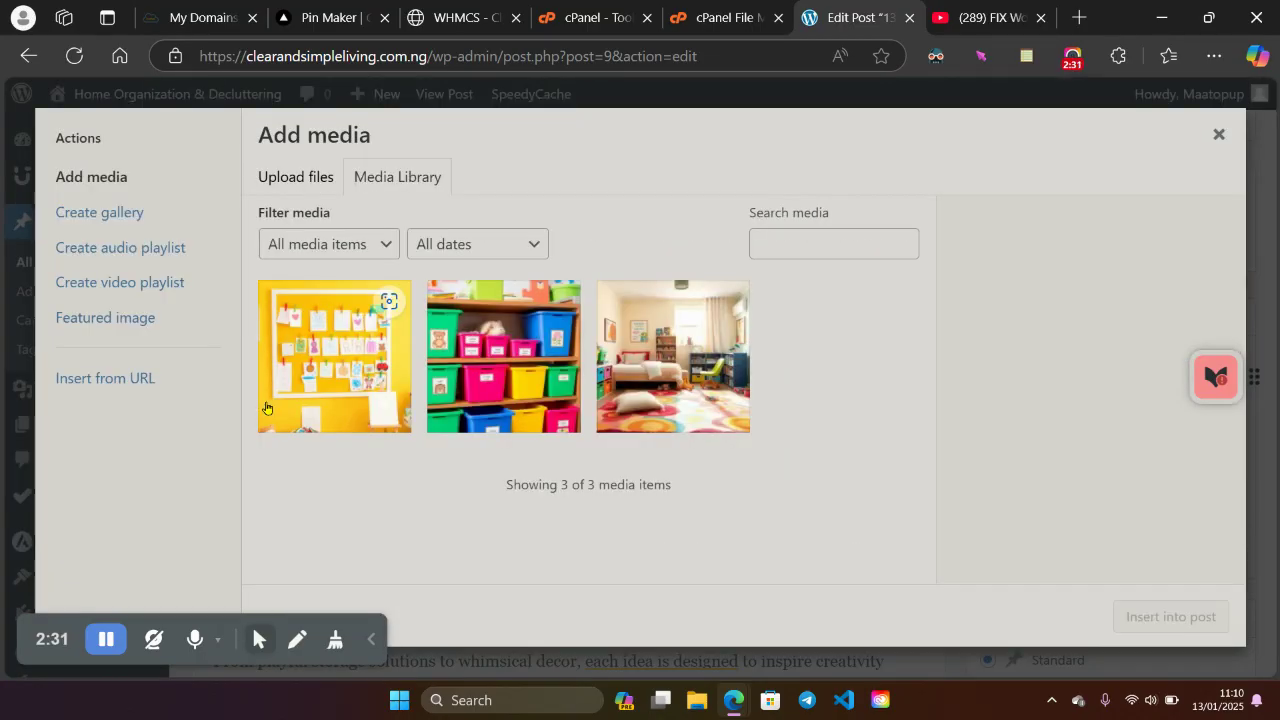
click(375, 356)
click(1165, 612)
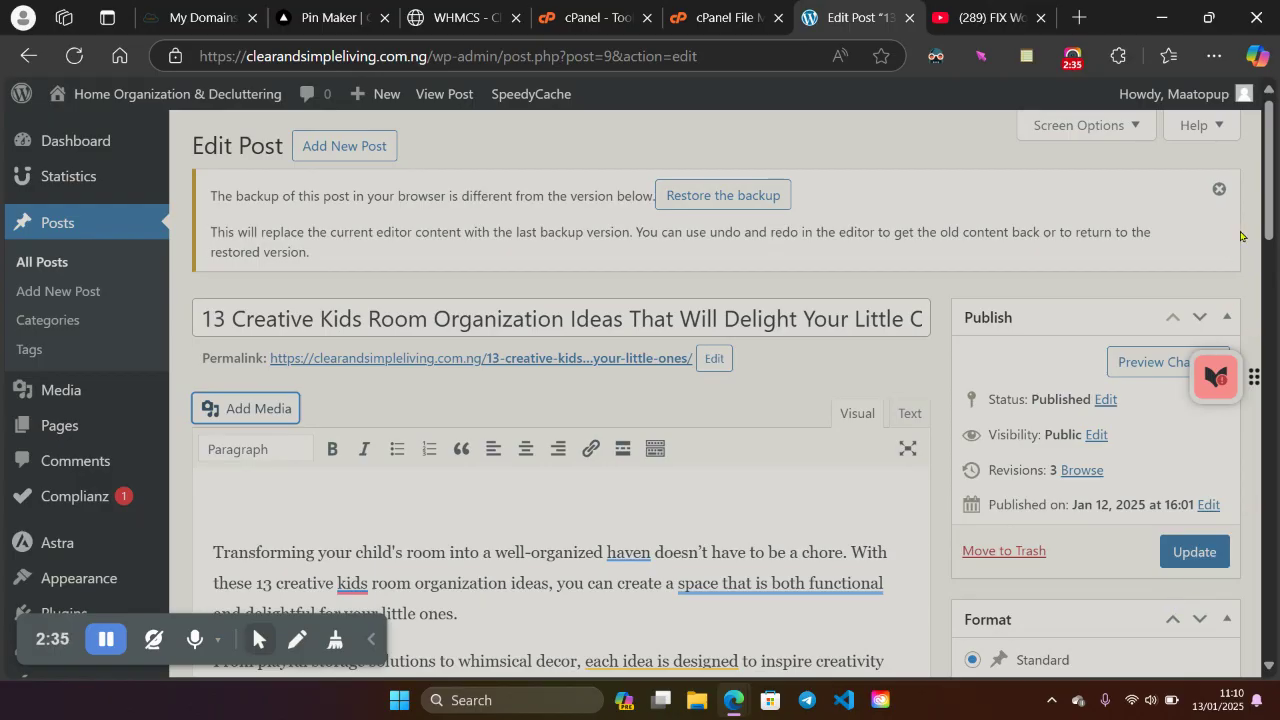
Open the site's permalink settings and save them again with the Post name structure
drag(1272, 216, 1276, 318)
scroll(673, 238, up, 5)
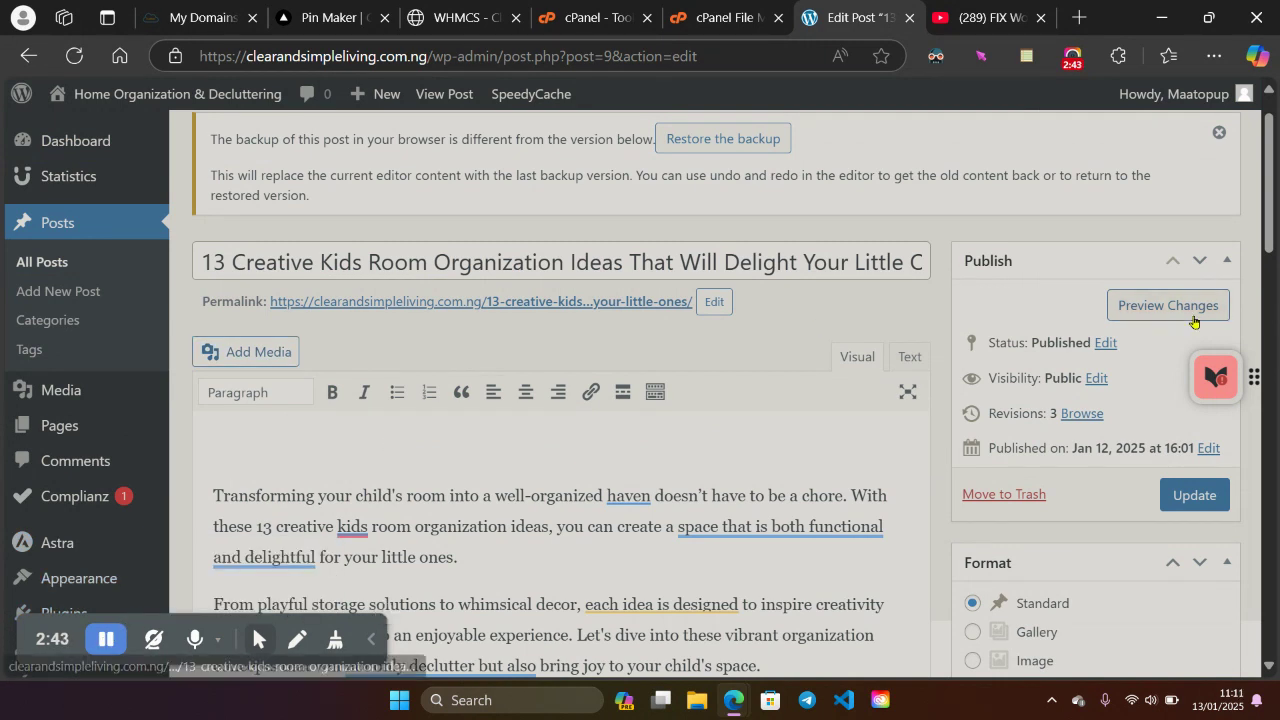
scroll(1268, 236, down, 3)
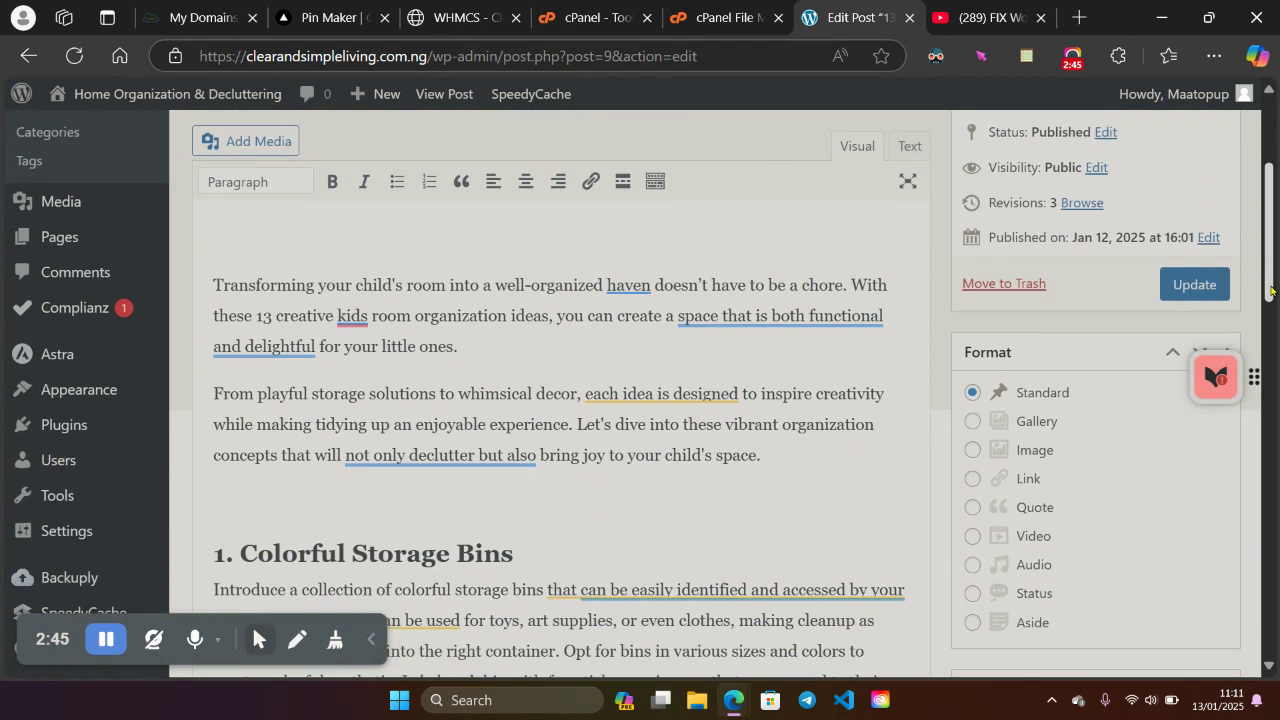
mouse_move(64, 530)
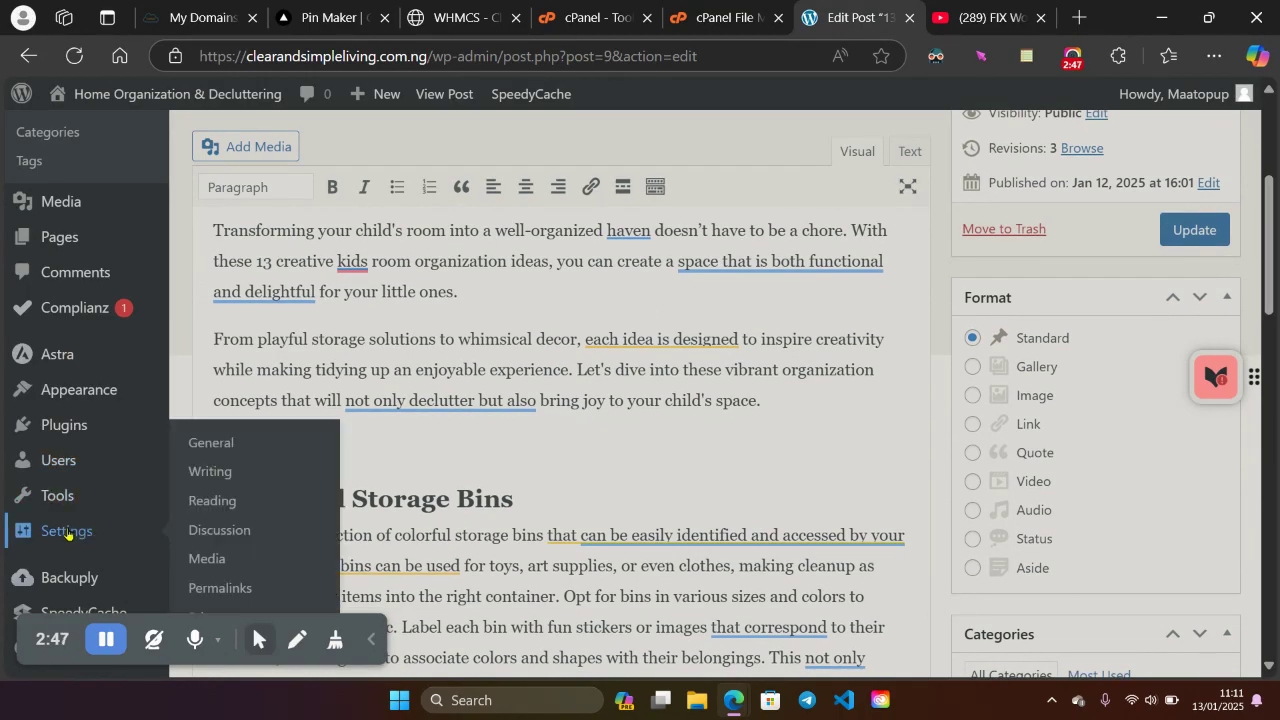
click(239, 588)
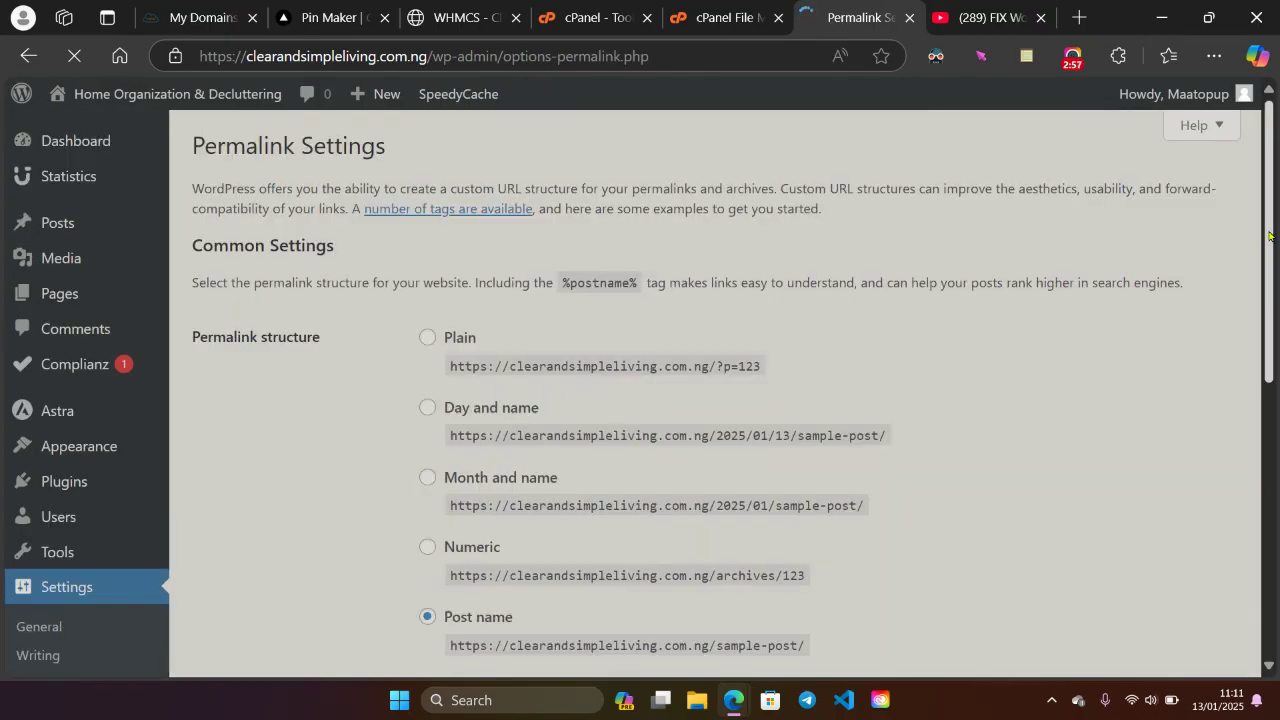
drag(1270, 235, 1271, 513)
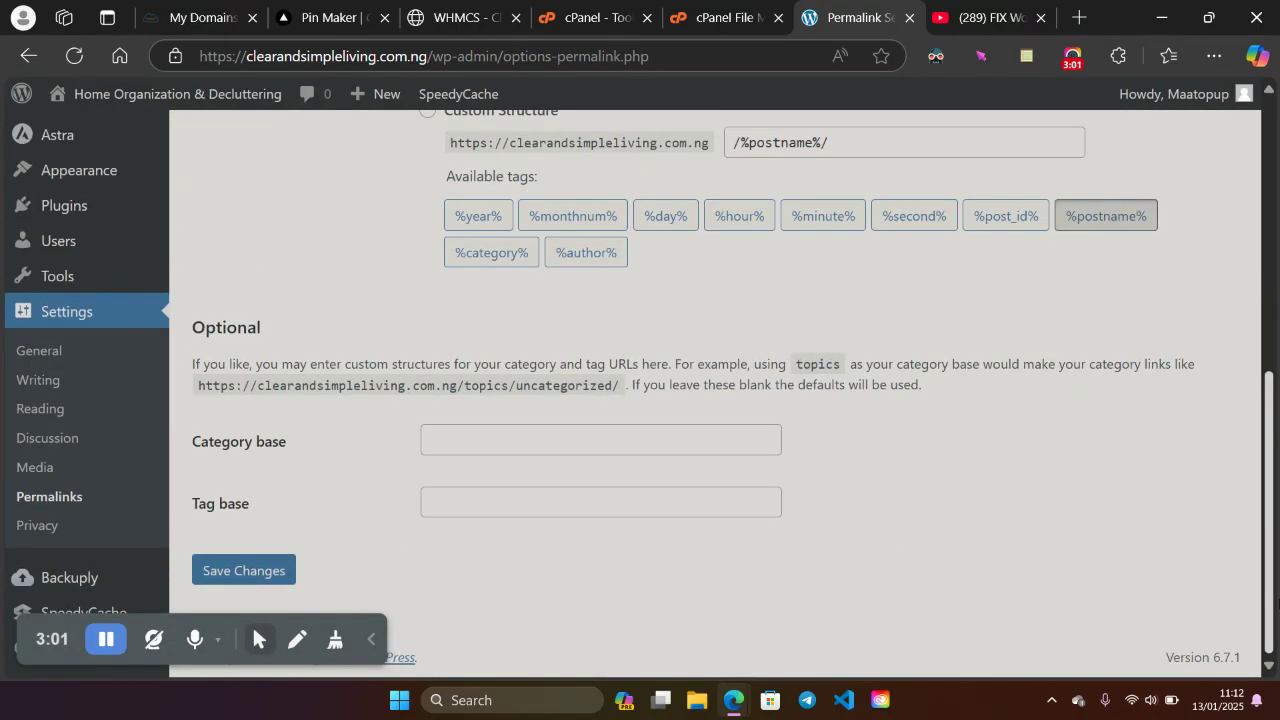
click(259, 578)
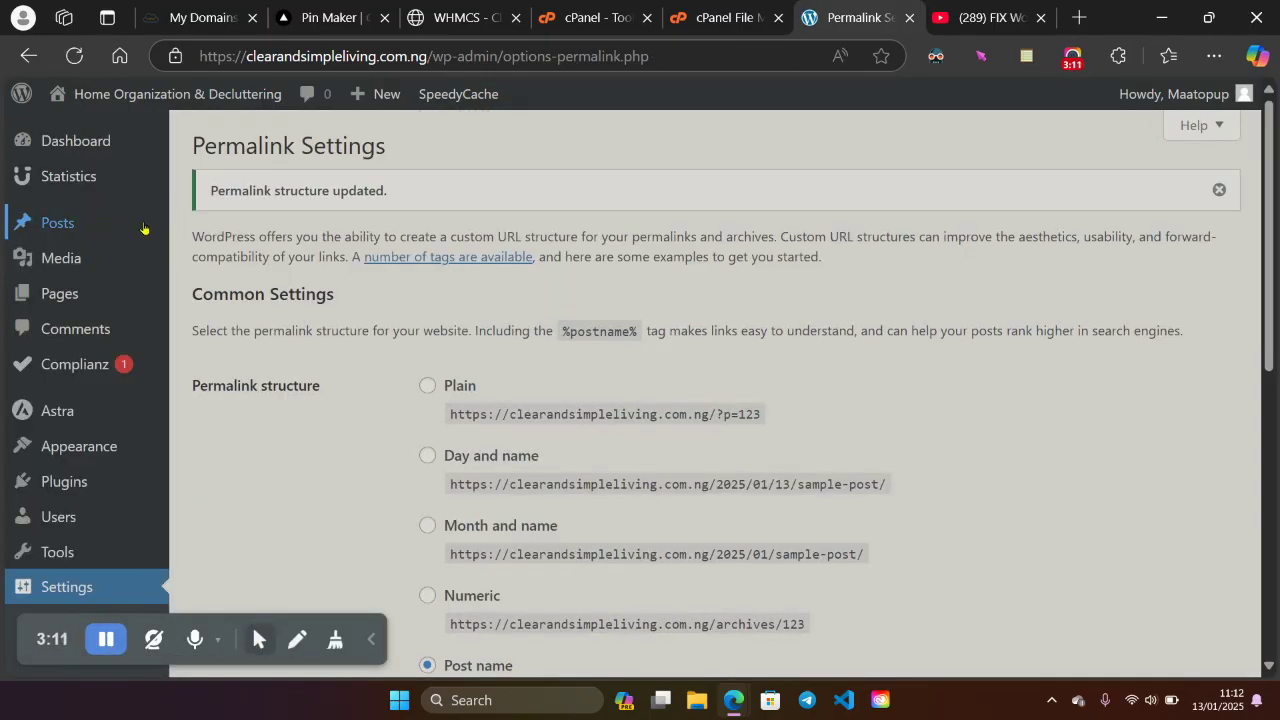
Start a new post and try to insert the colorful storage bins image from the media library
mouse_move(88, 226)
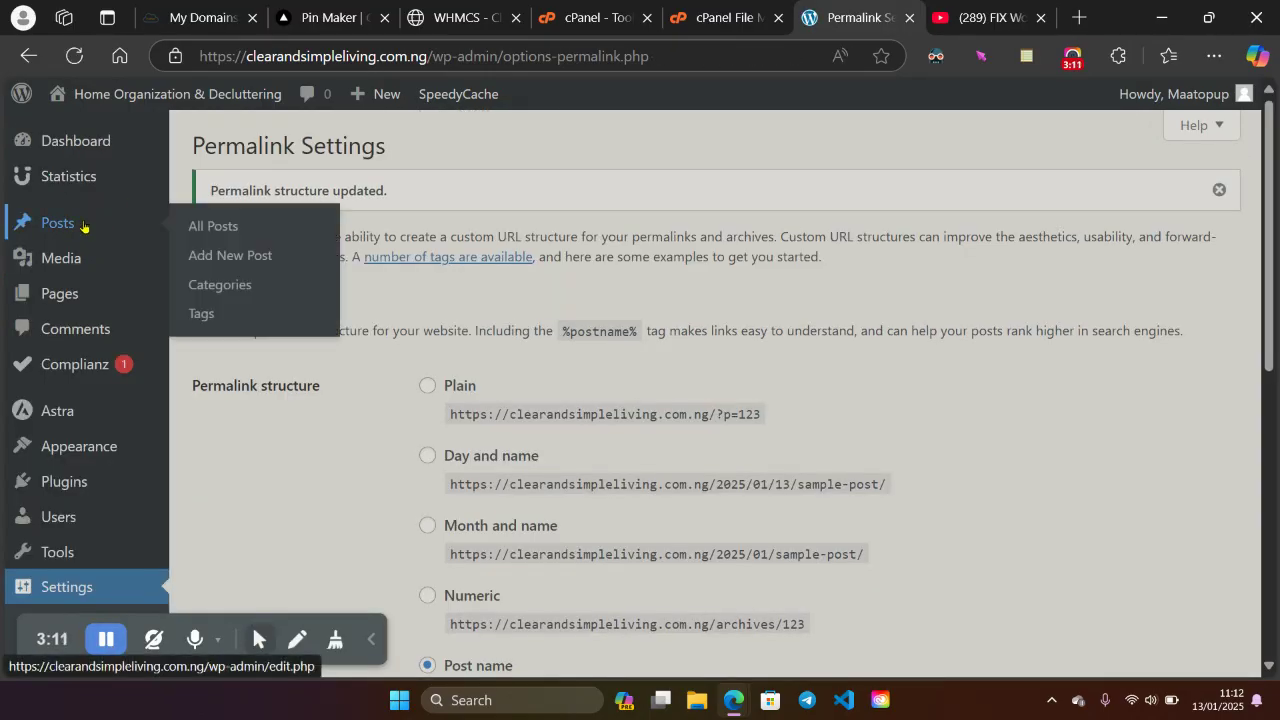
click(242, 256)
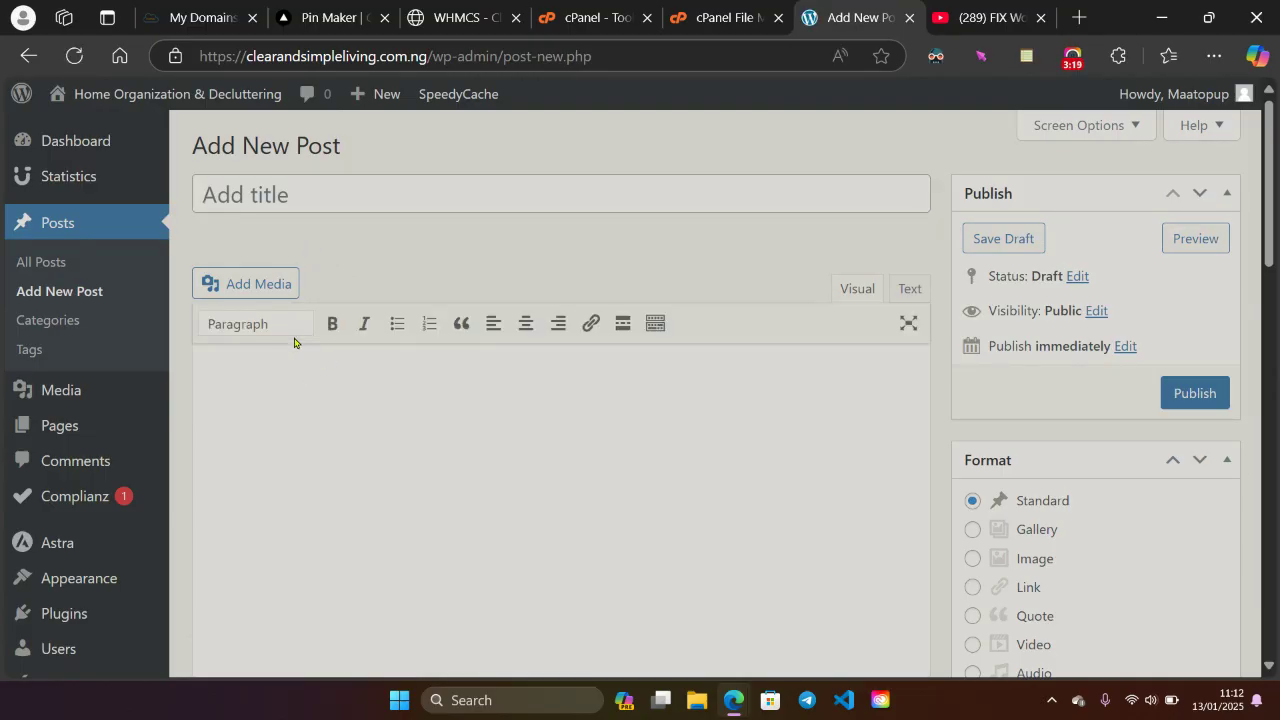
click(243, 288)
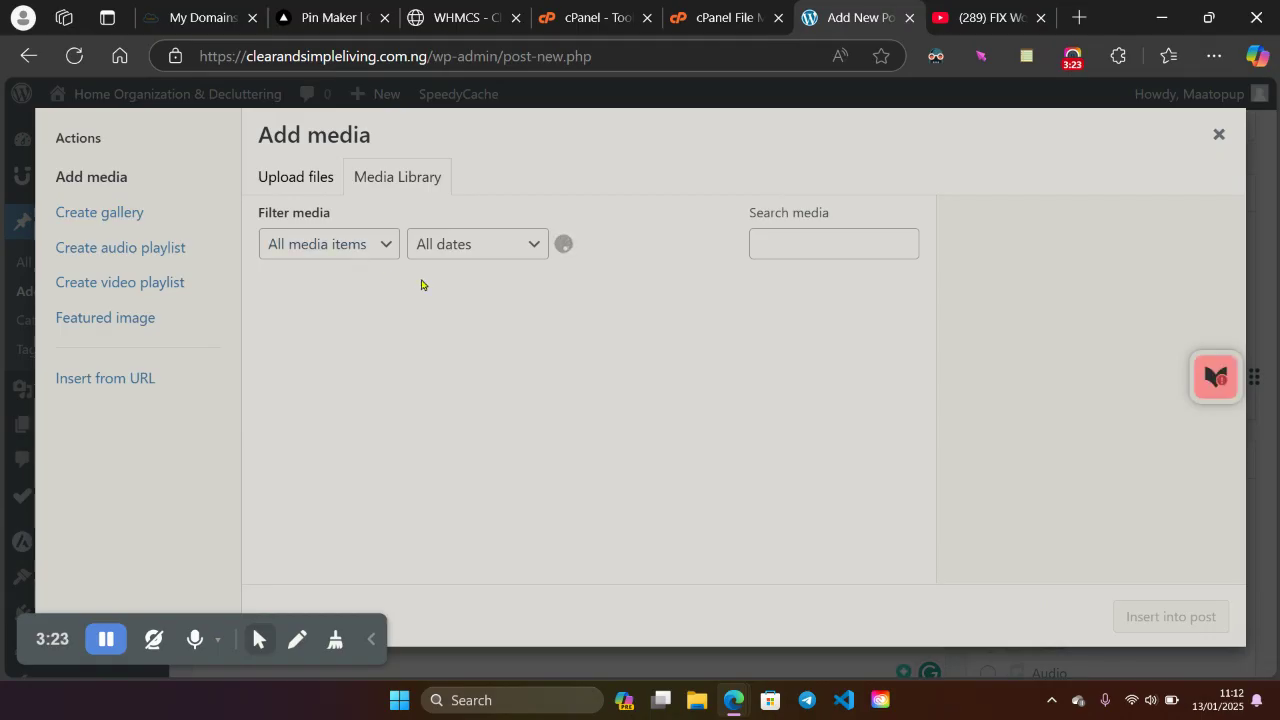
click(497, 334)
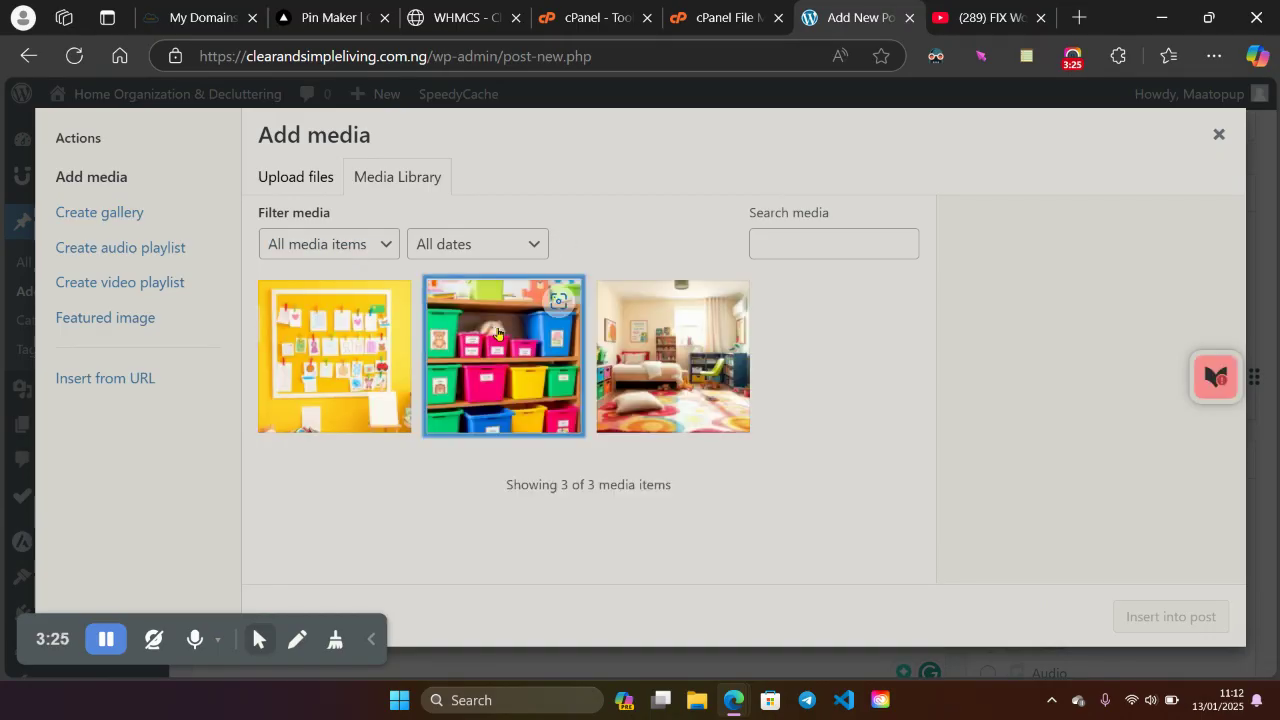
click(1165, 621)
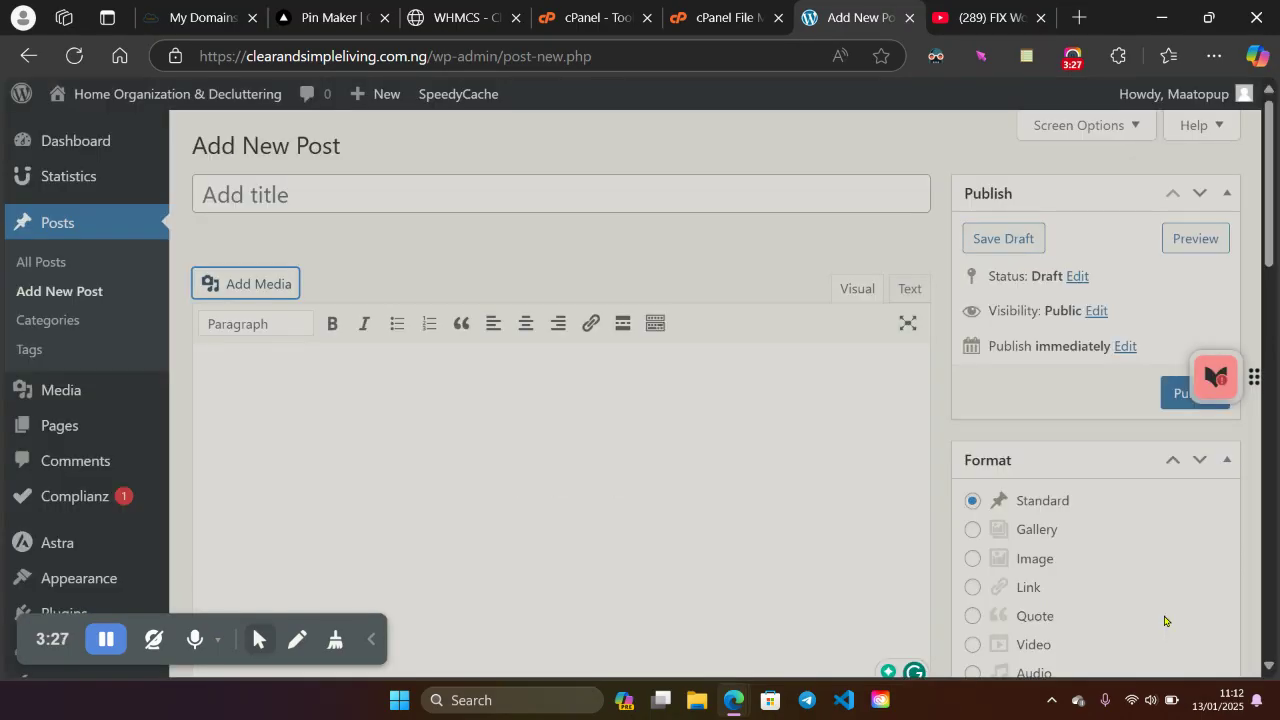
Open the installed plugins list and deactivate all plugins in bulk
click(368, 409)
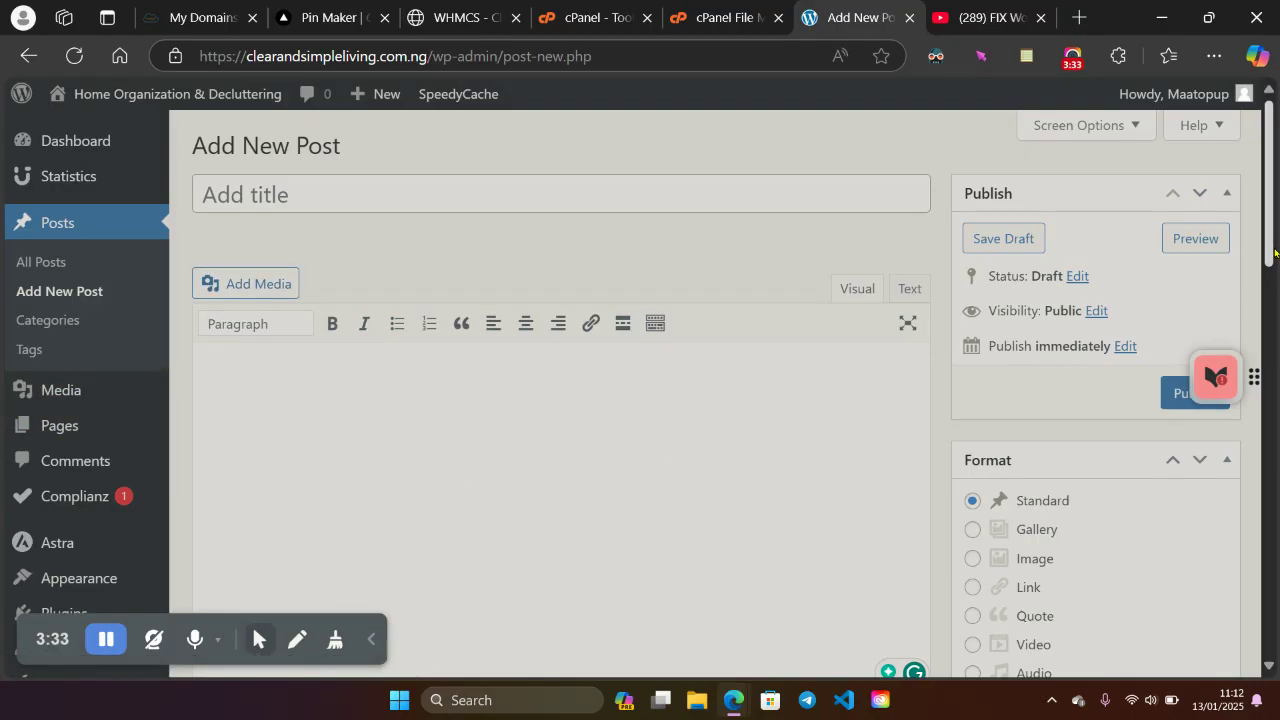
scroll(1274, 253, down, 2)
mouse_move(100, 425)
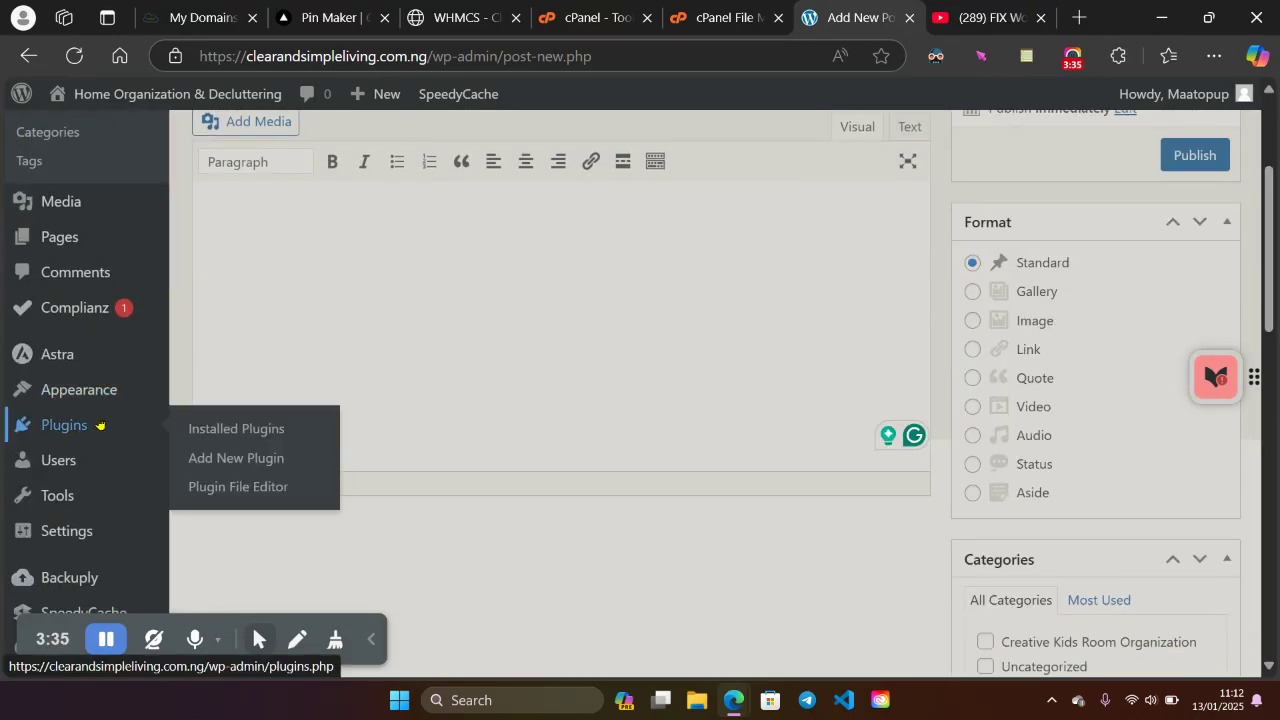
click(228, 431)
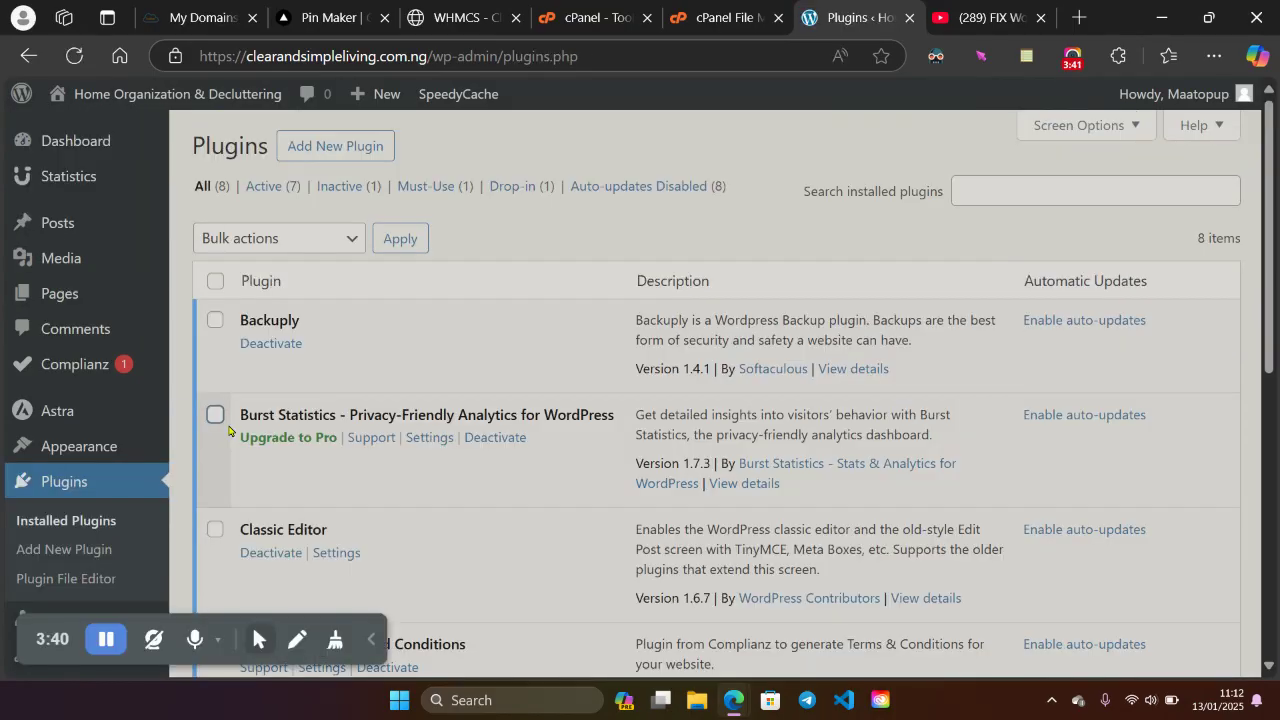
click(212, 284)
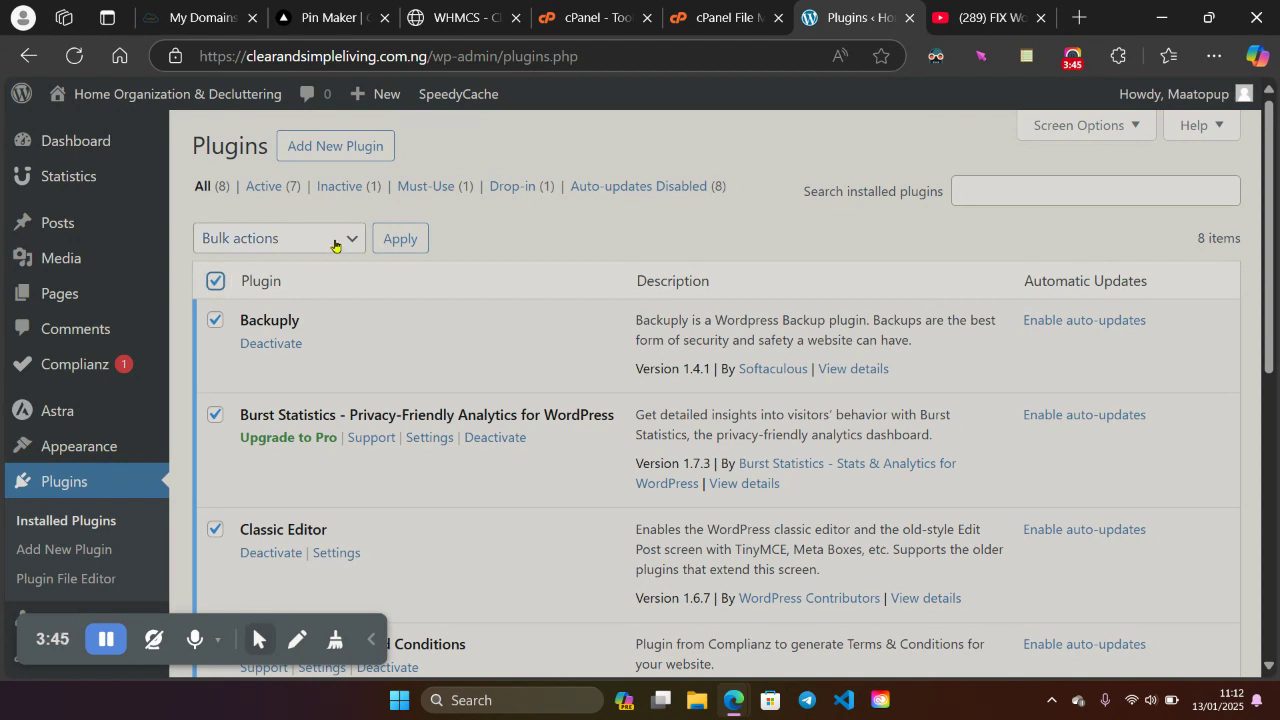
click(335, 245)
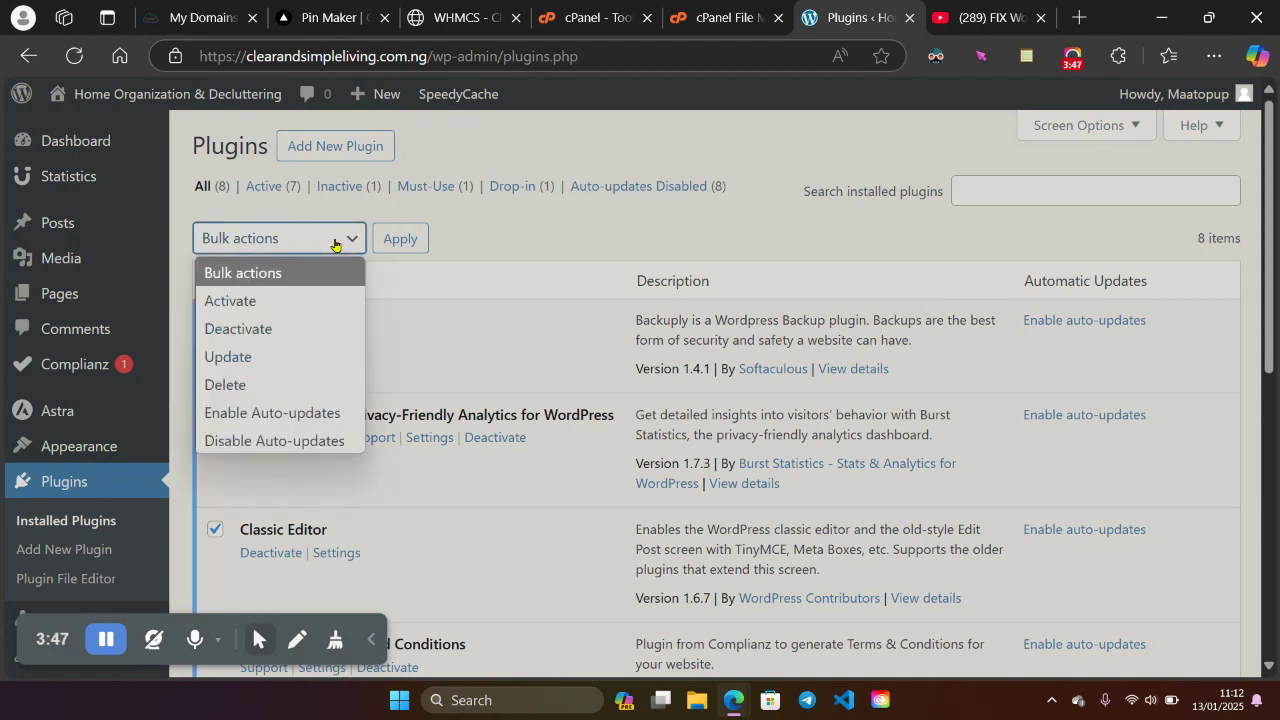
click(297, 334)
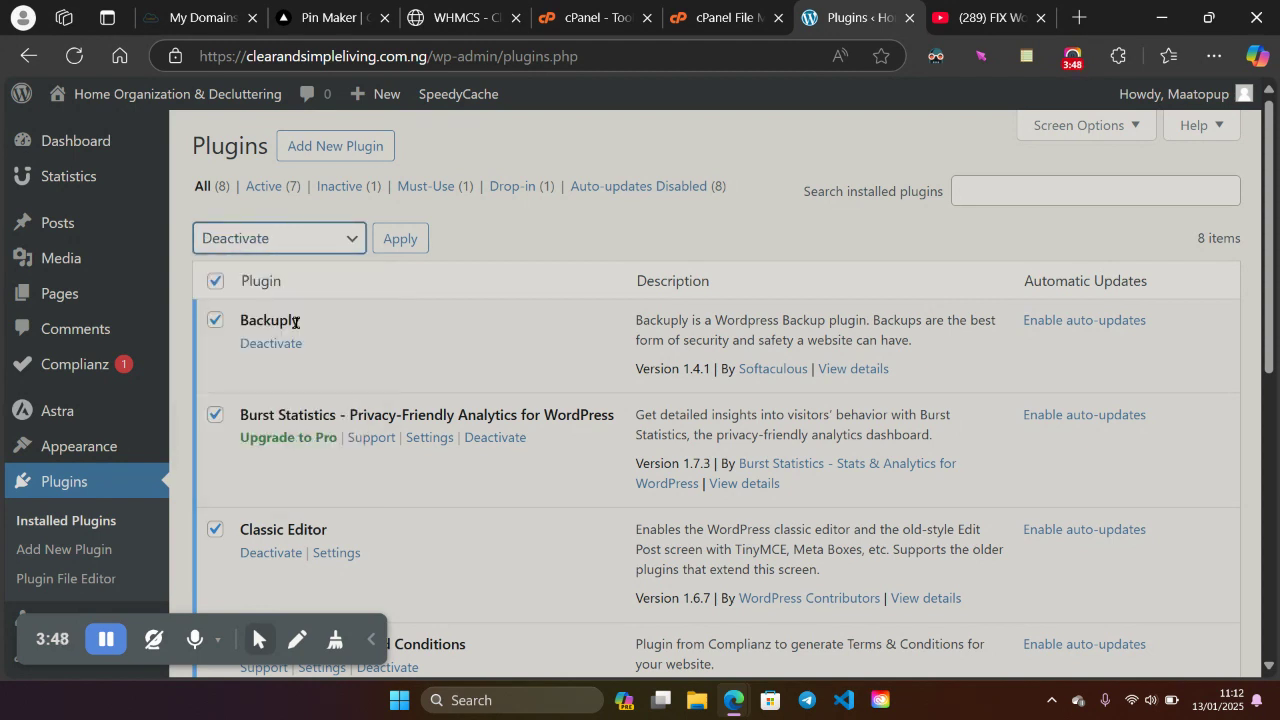
click(414, 238)
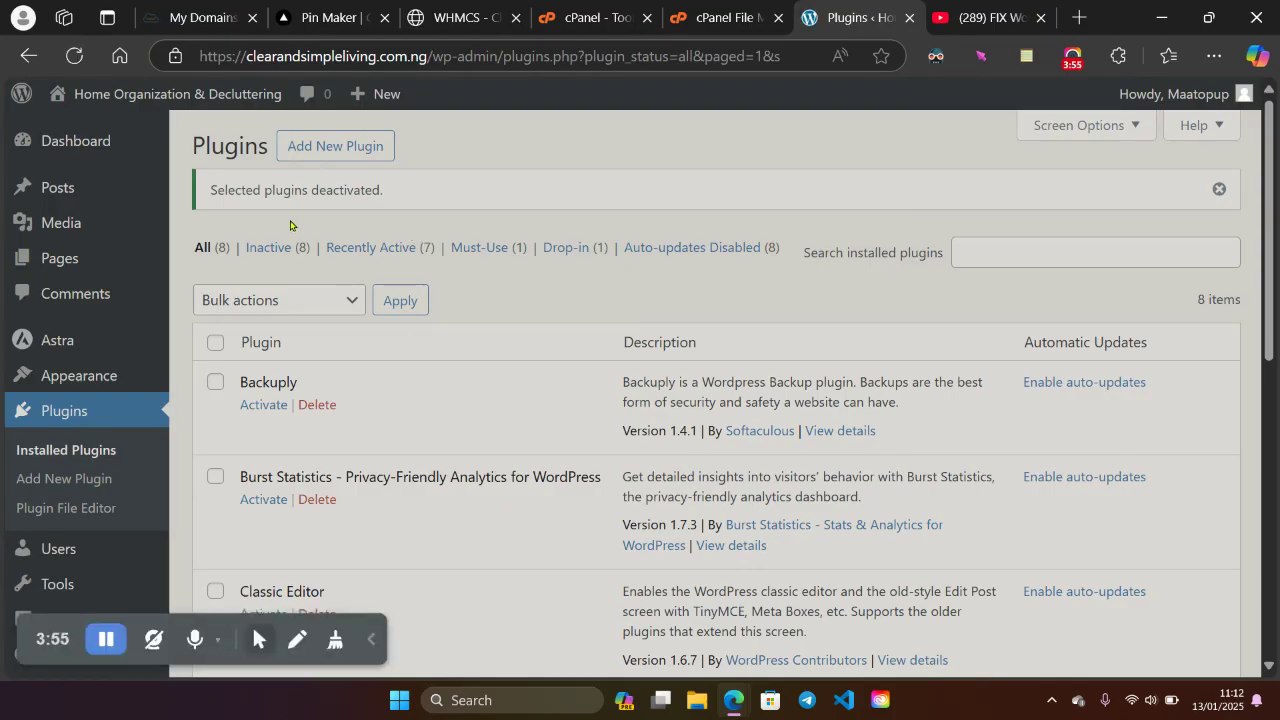
Start a new post and add an Image block below the title
mouse_move(60, 190)
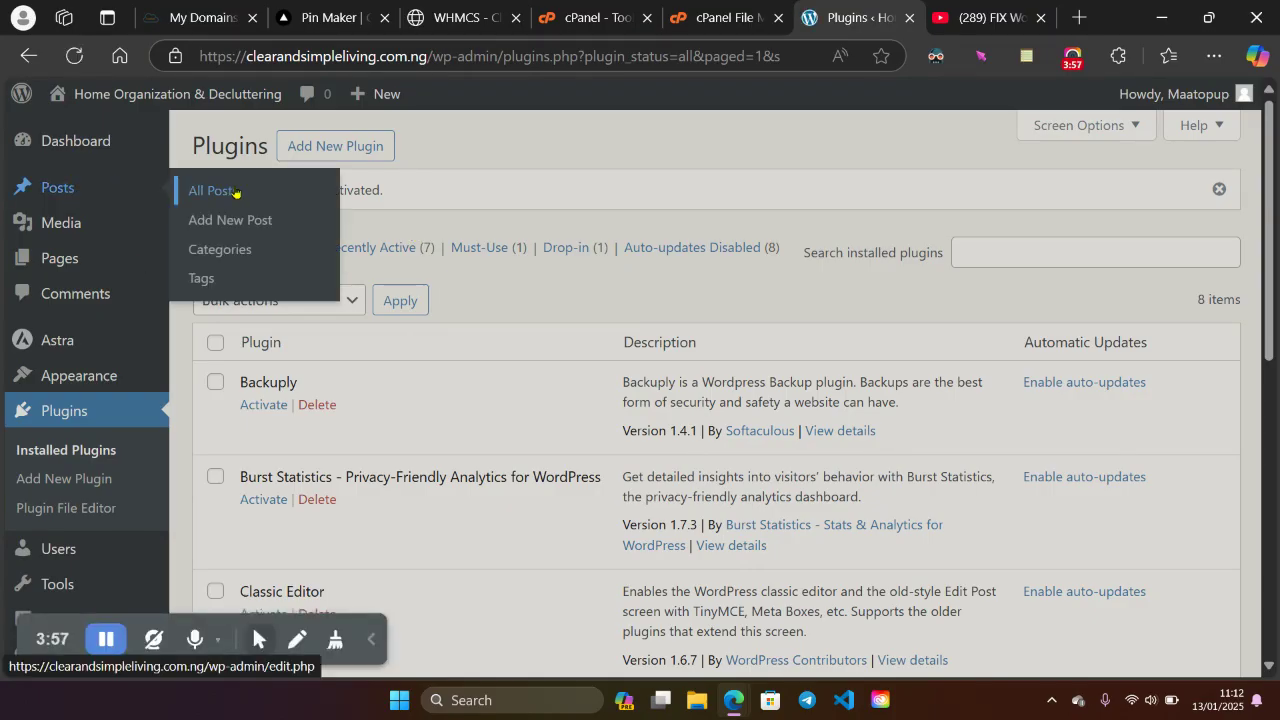
click(240, 220)
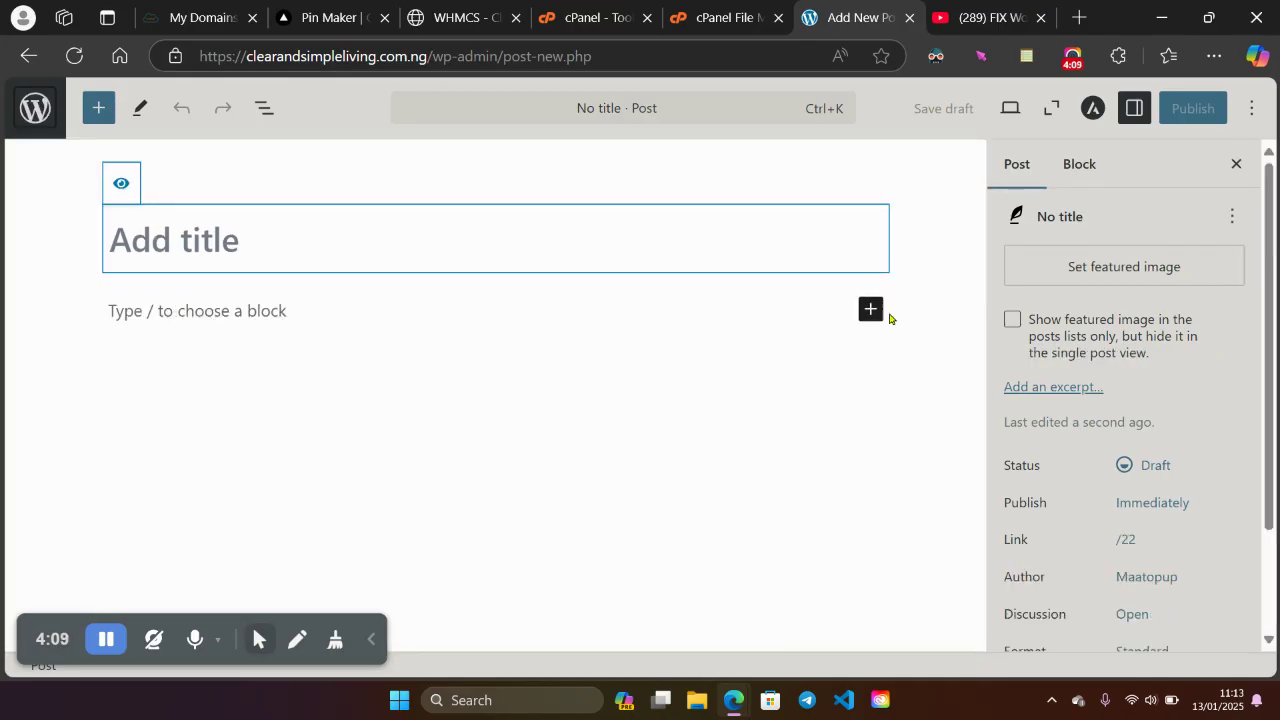
click(443, 369)
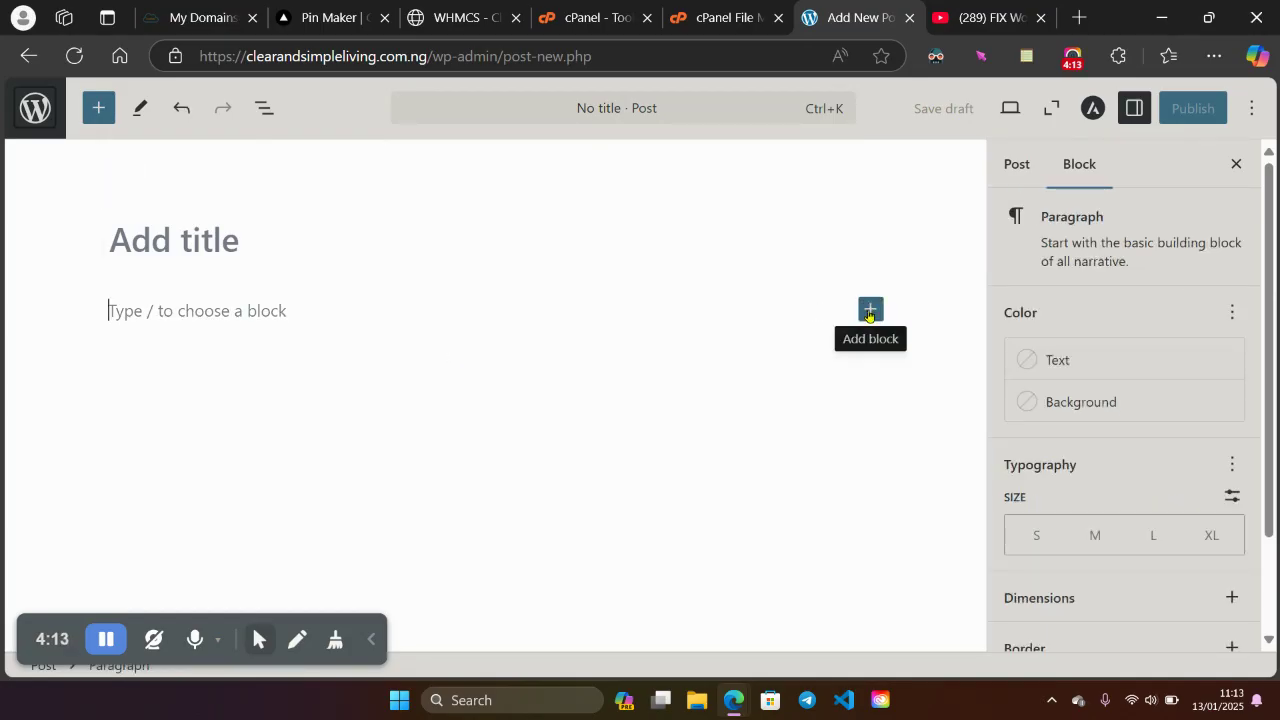
click(869, 311)
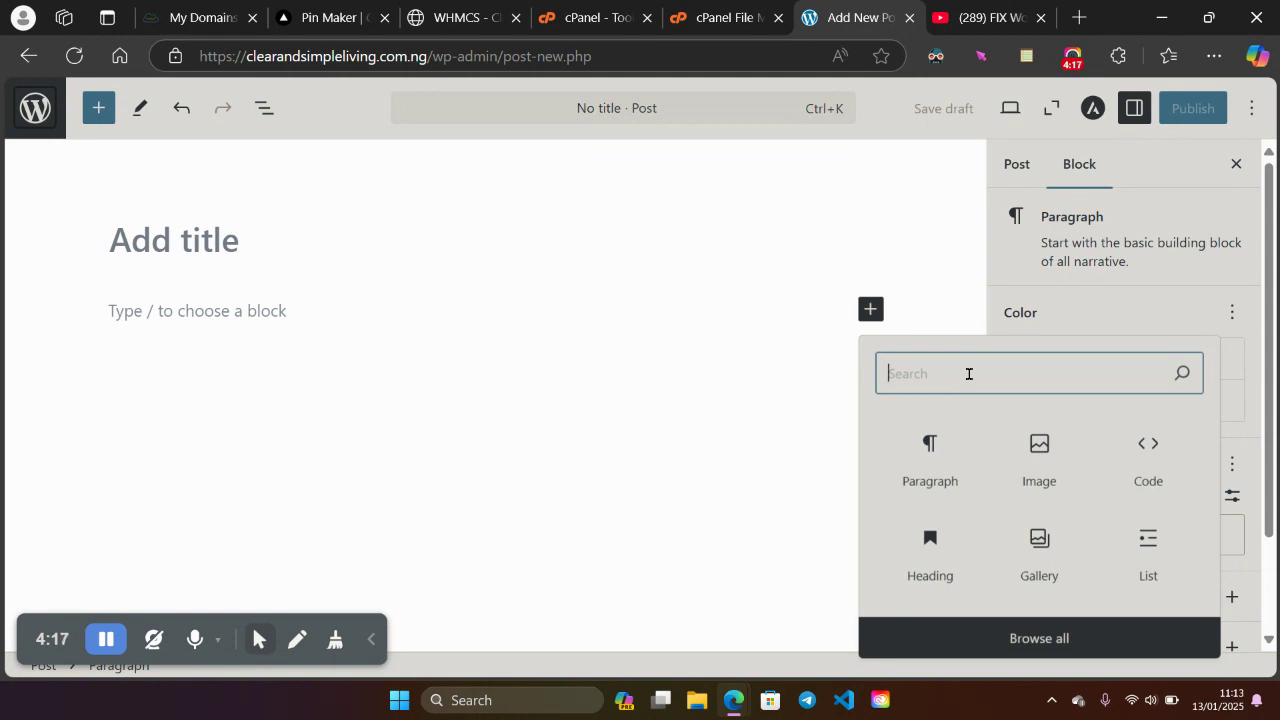
click(1042, 448)
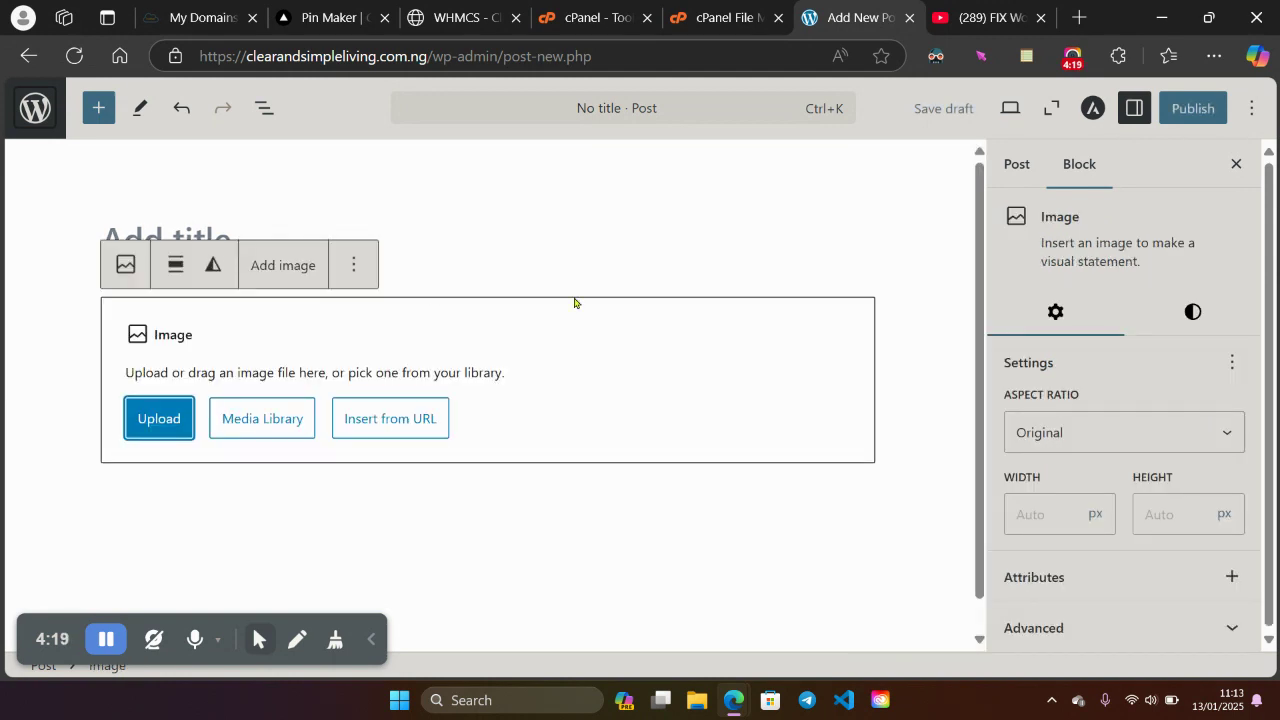
Insert the image 1.-Colorful-Storage-Bins.webp from the media library into the Image block and check it in the post
click(284, 421)
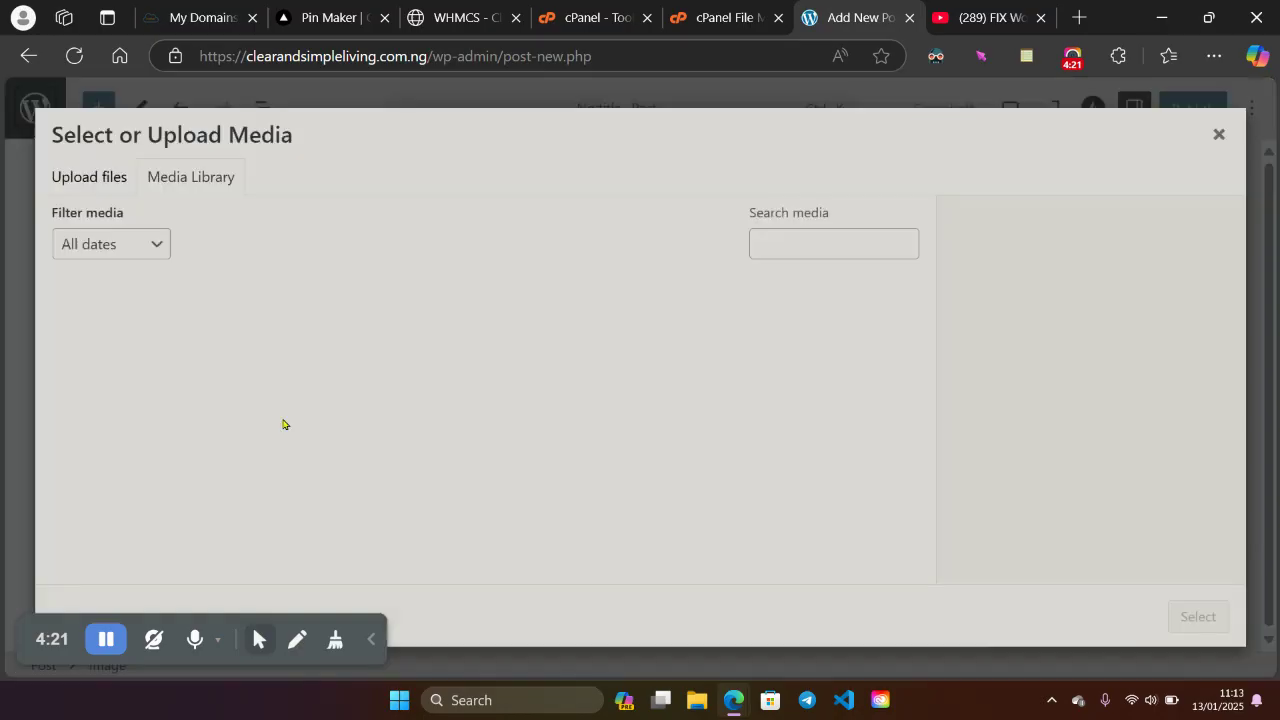
click(254, 340)
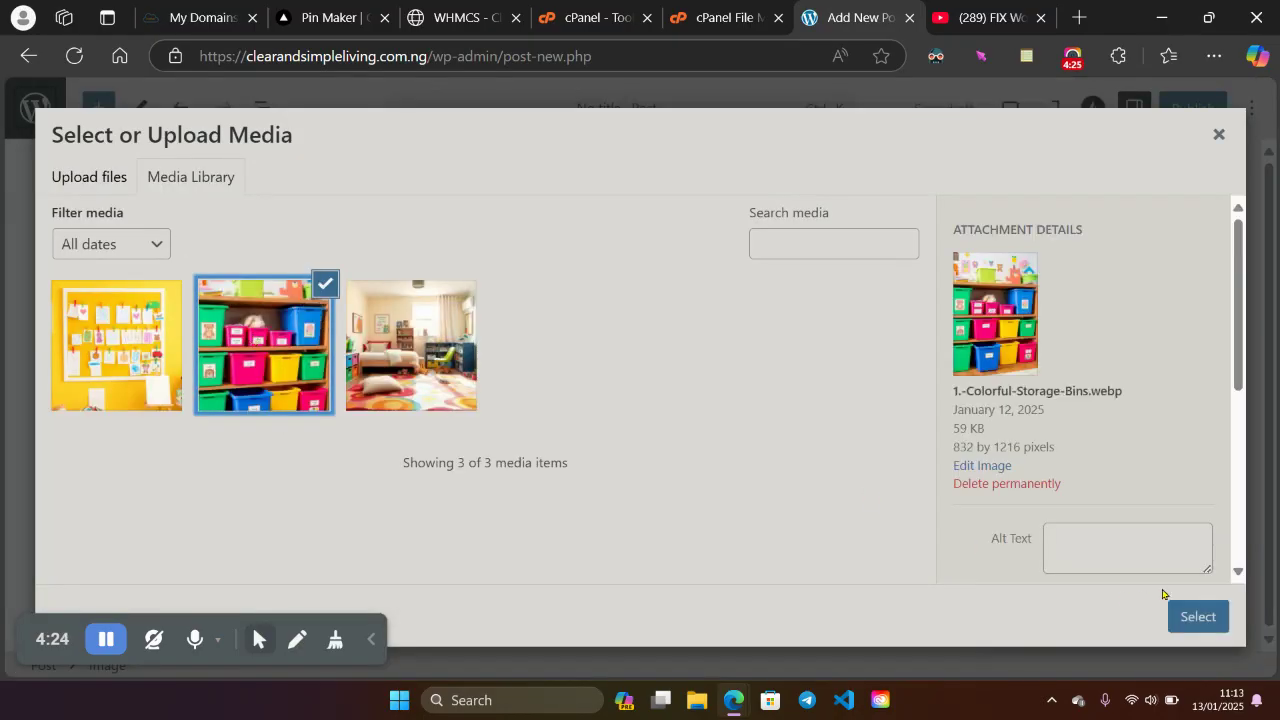
click(1197, 616)
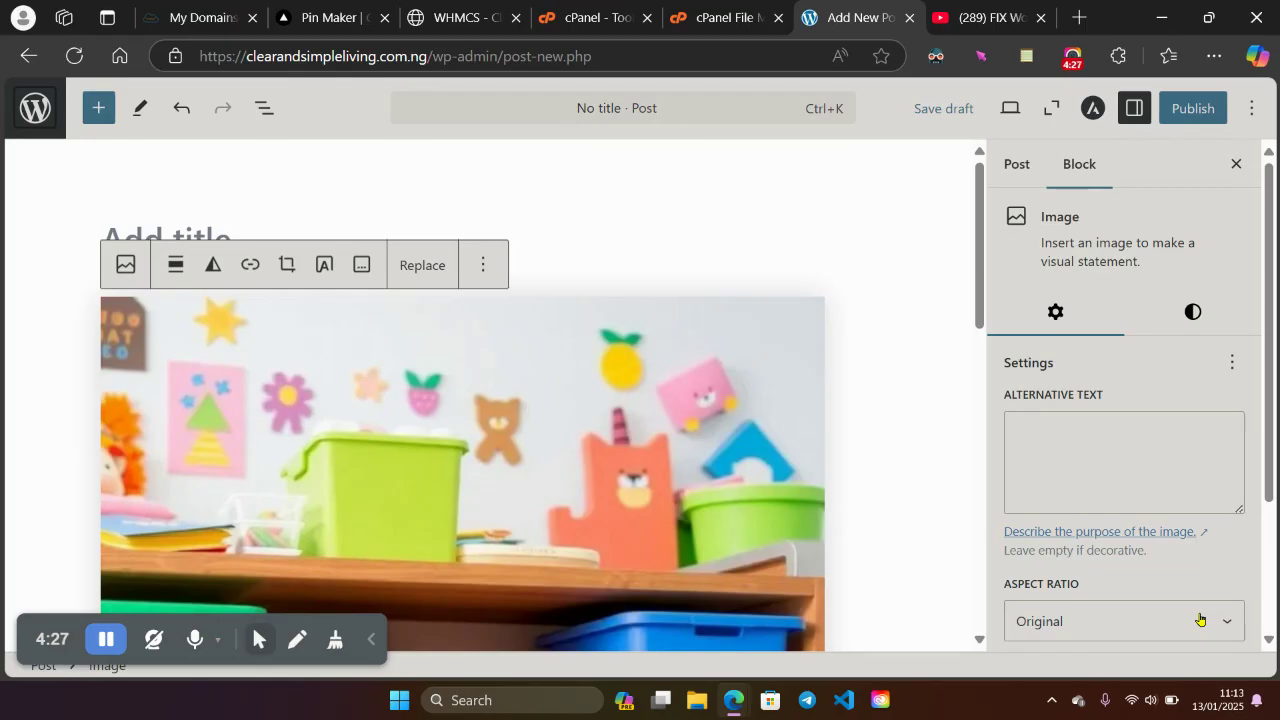
drag(981, 303, 1003, 557)
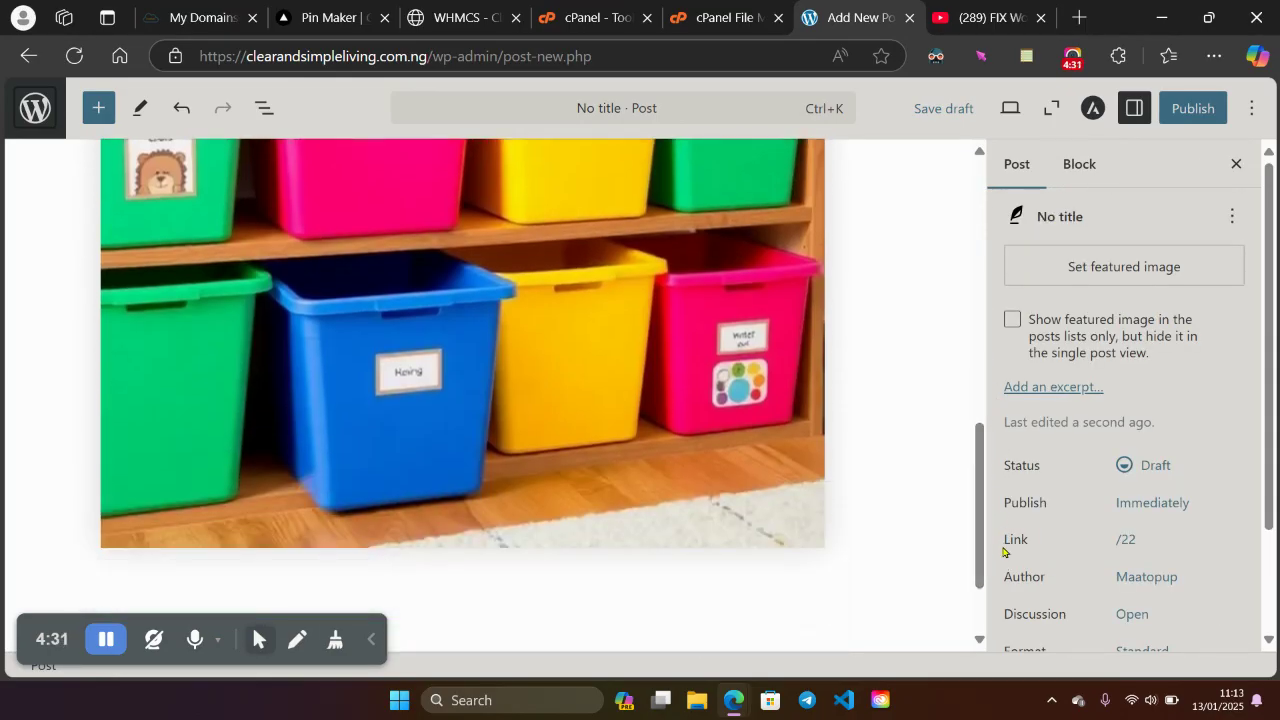
drag(978, 436, 977, 247)
Switch to cPanel File Manager and open the wp-content/uploads/2025 folder of clearandsimpleliving.com.ng
click(708, 12)
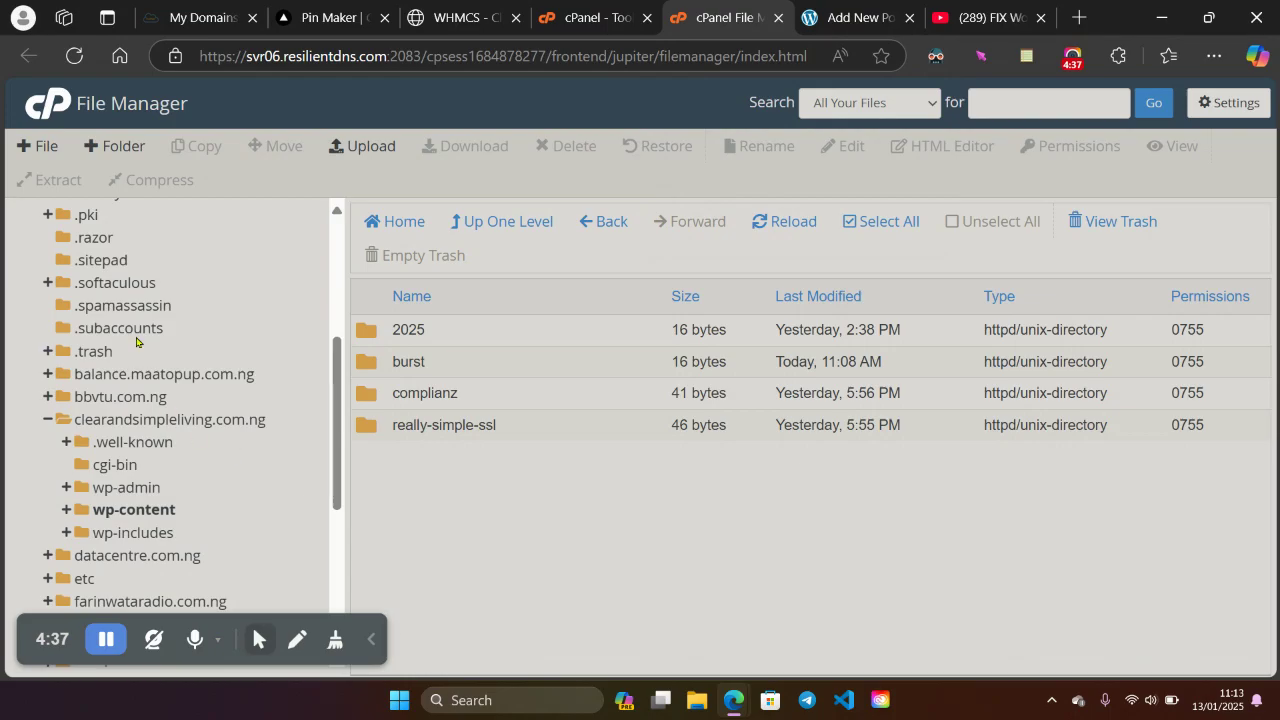
click(93, 419)
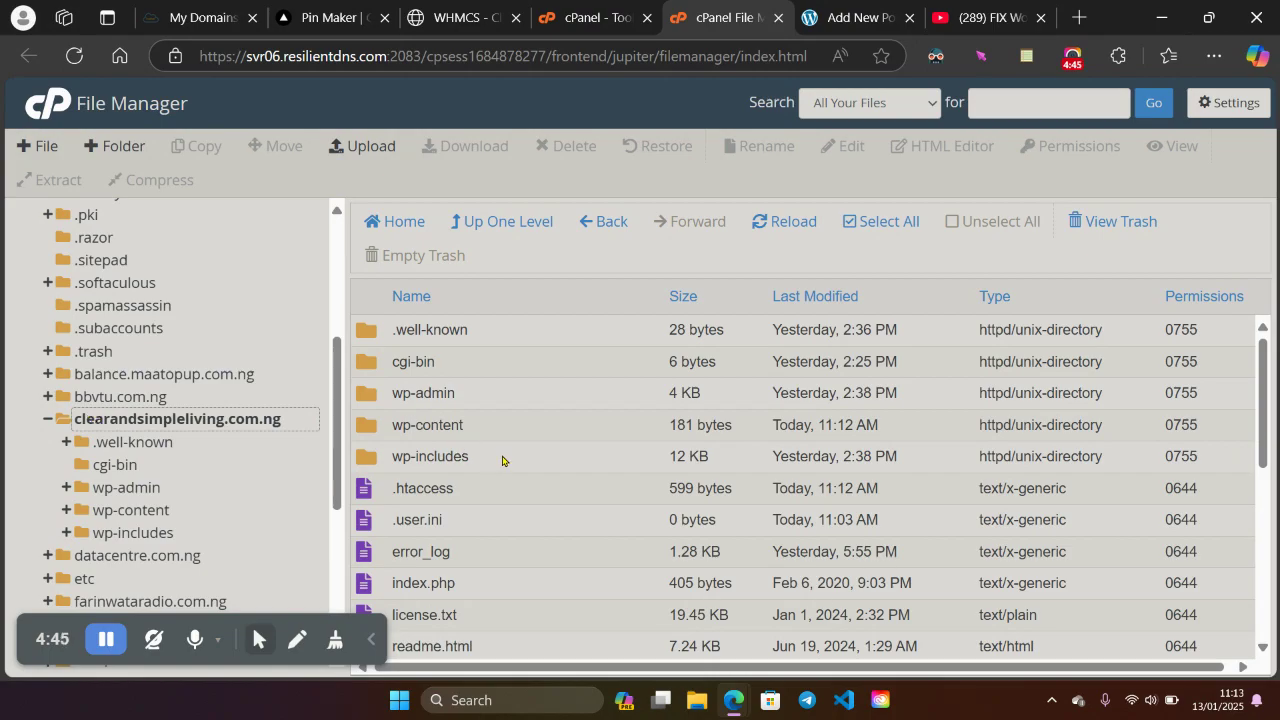
double_click(527, 425)
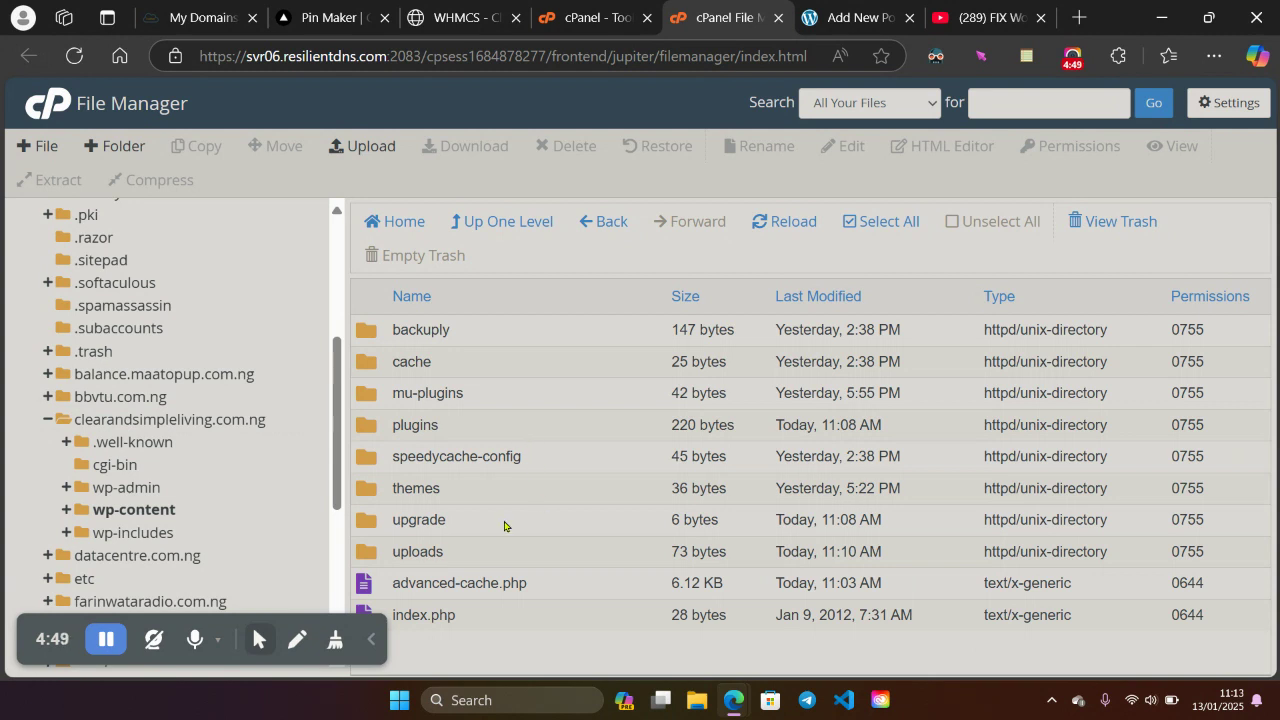
double_click(519, 553)
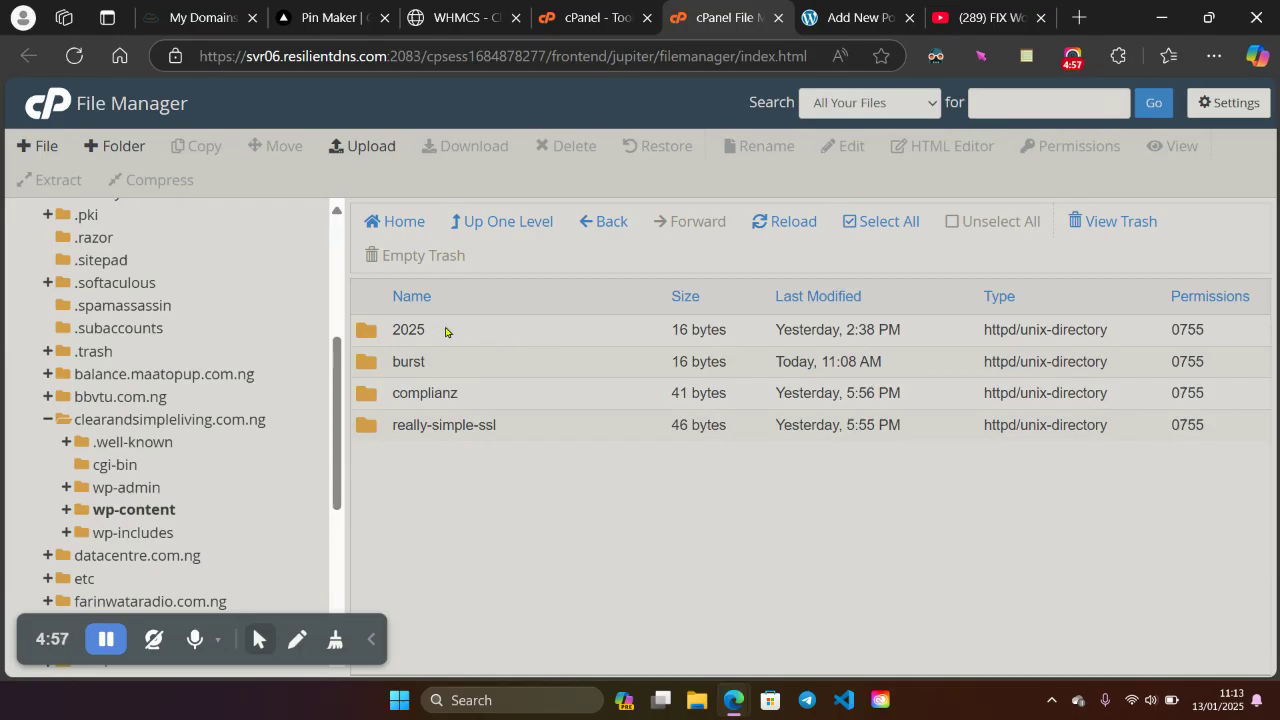
click(513, 332)
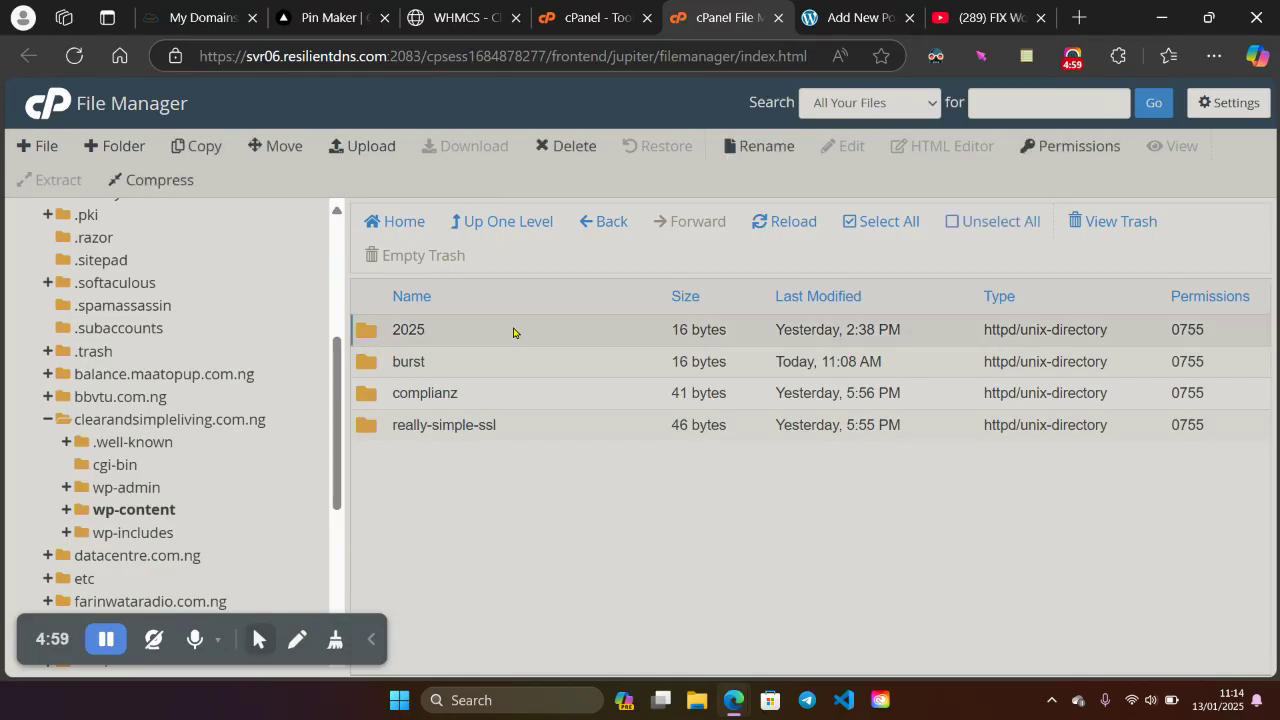
double_click(513, 332)
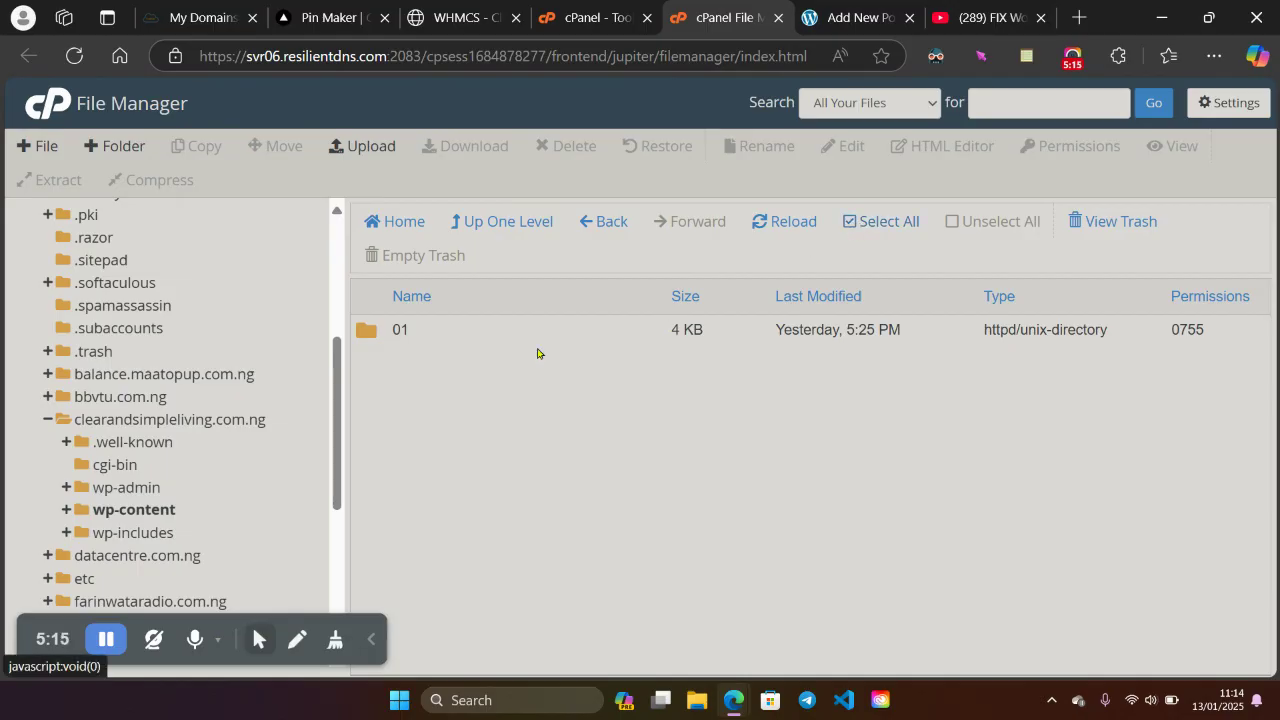
Review the read, write and execute permissions of the 01 folder, leaving them unsaved
click(490, 336)
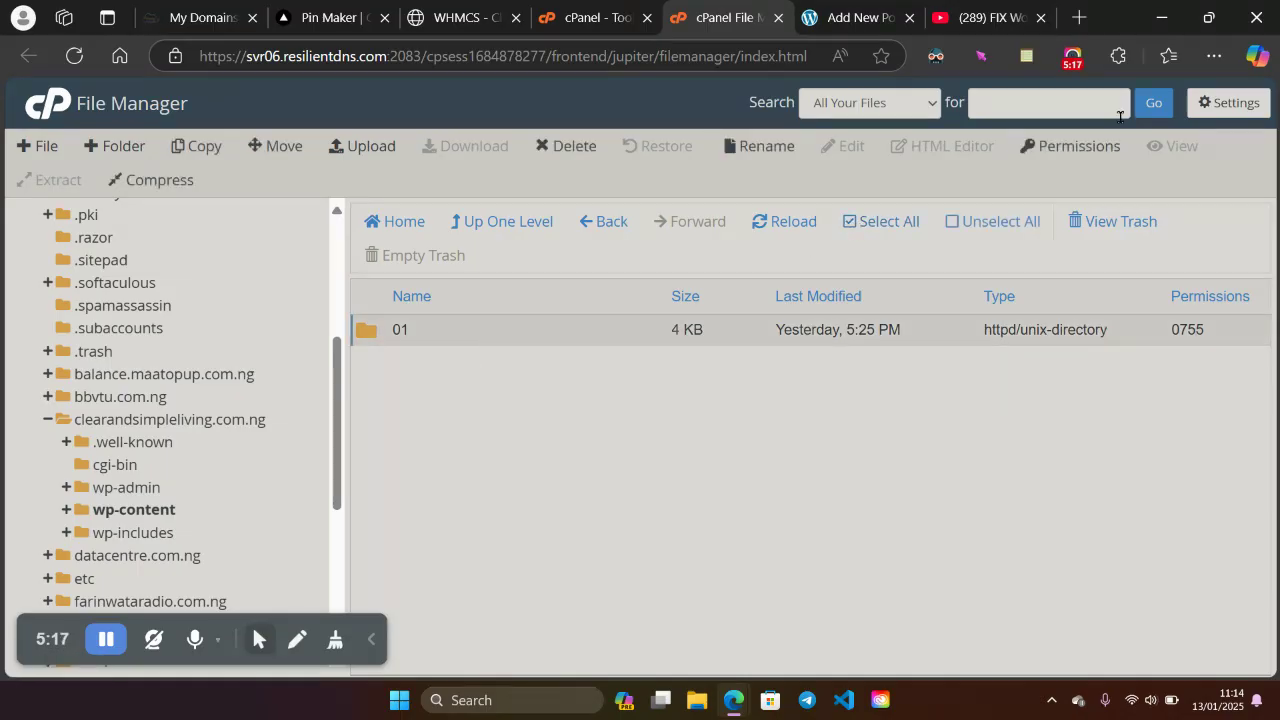
right_click(569, 342)
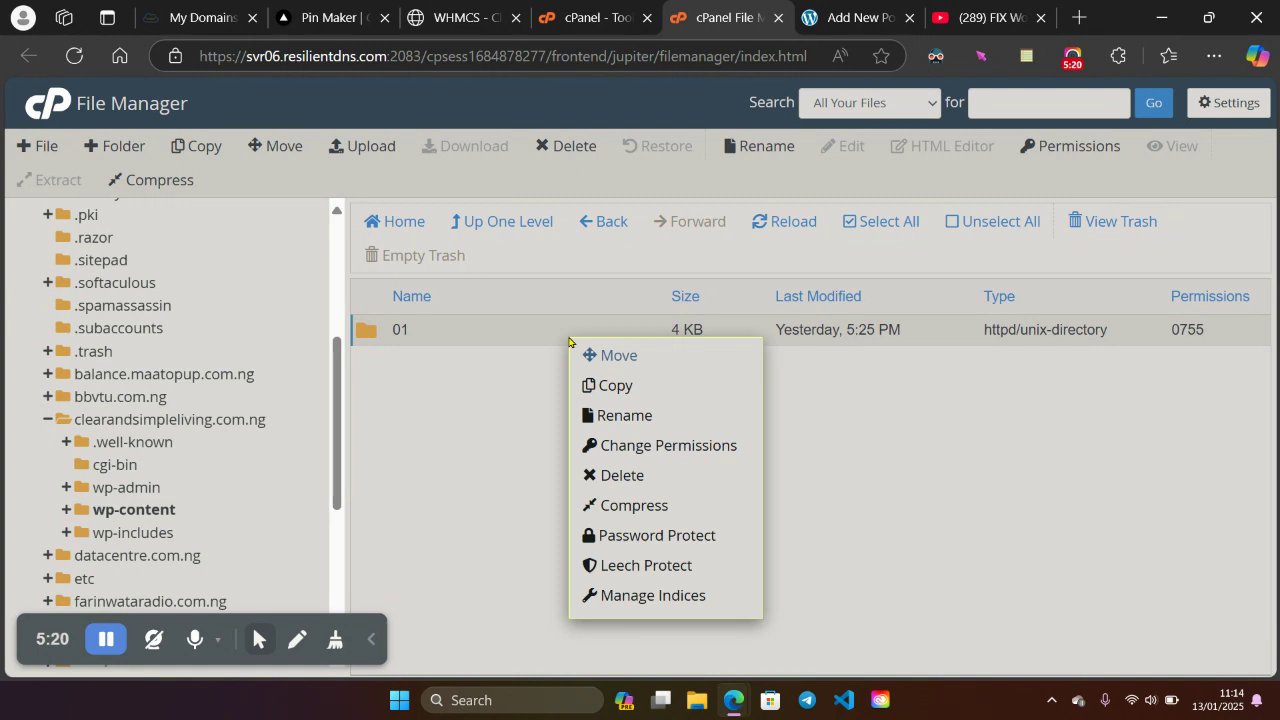
click(669, 447)
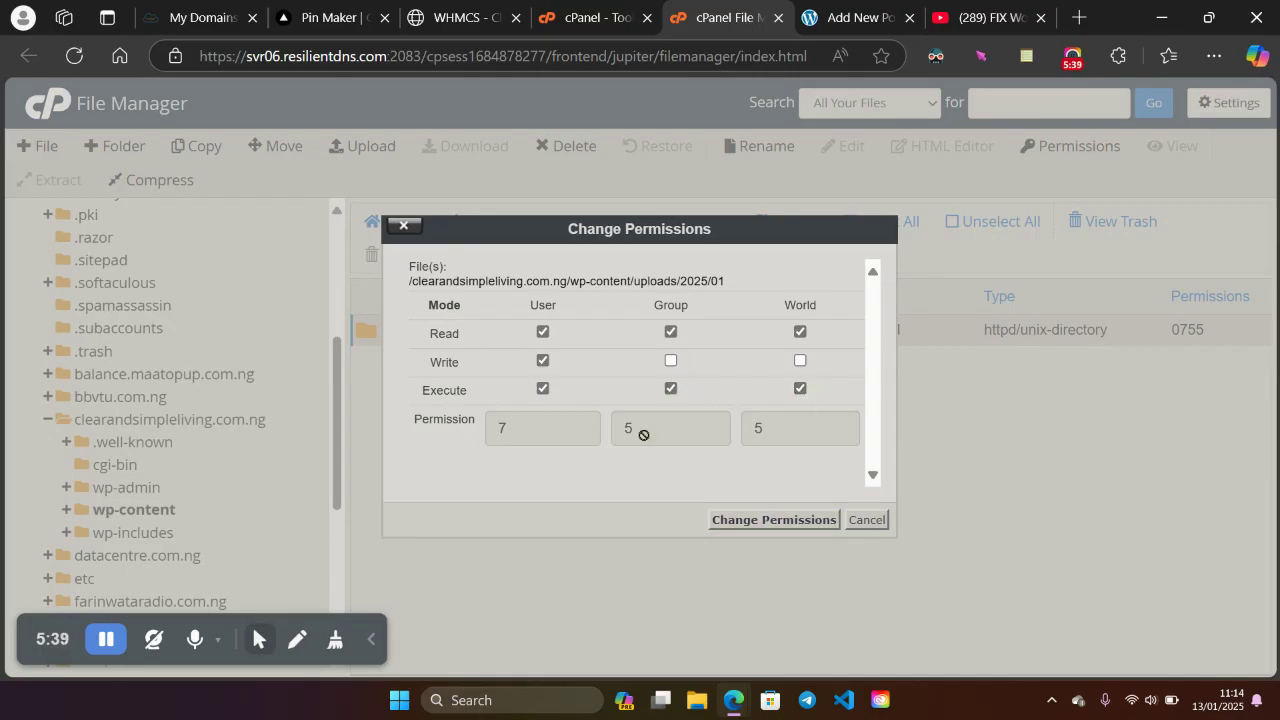
click(670, 389)
click(670, 389)
click(670, 389)
click(670, 389)
click(876, 522)
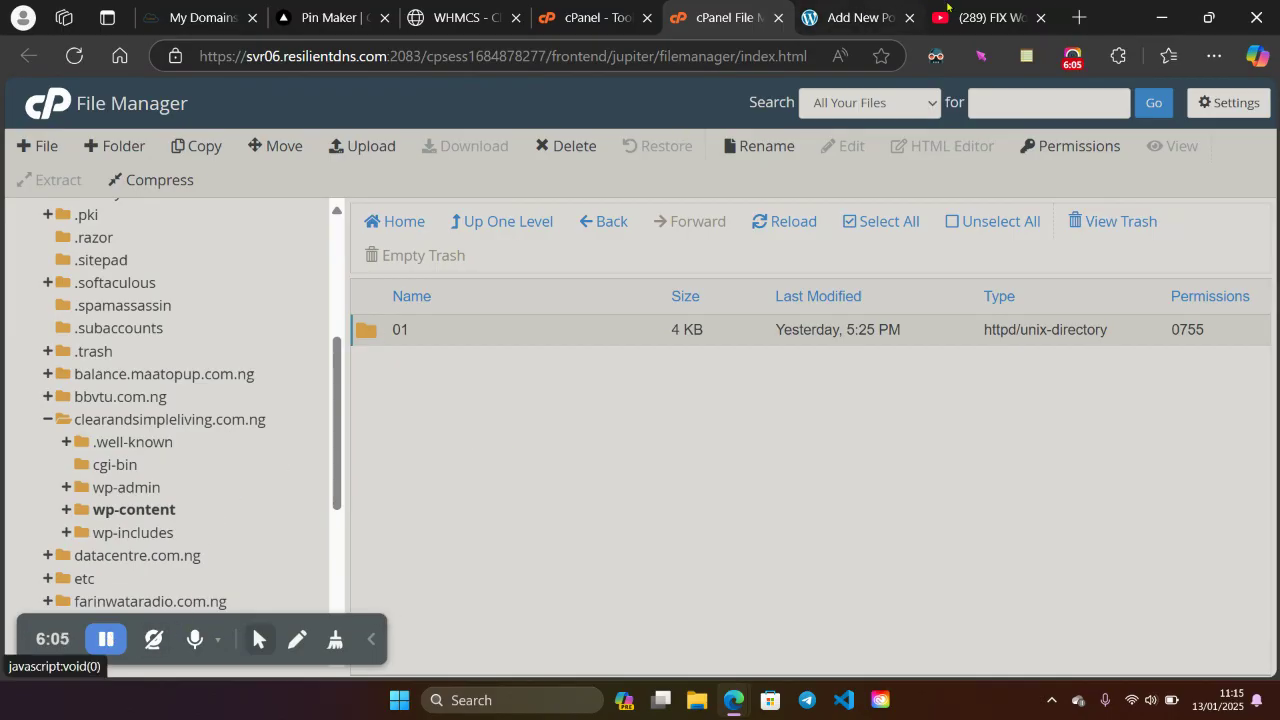
Open abamhost.com in a new browser tab and look through its home page
click(1080, 17)
text(aba)
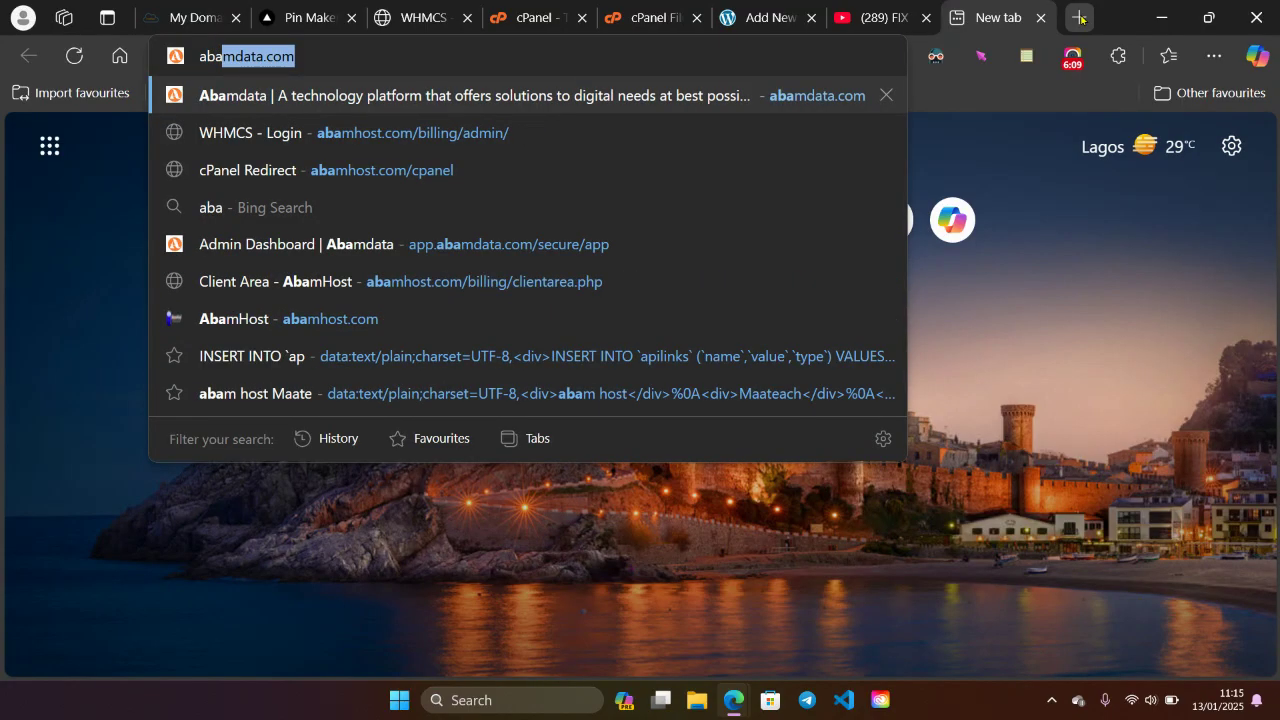
text(h)
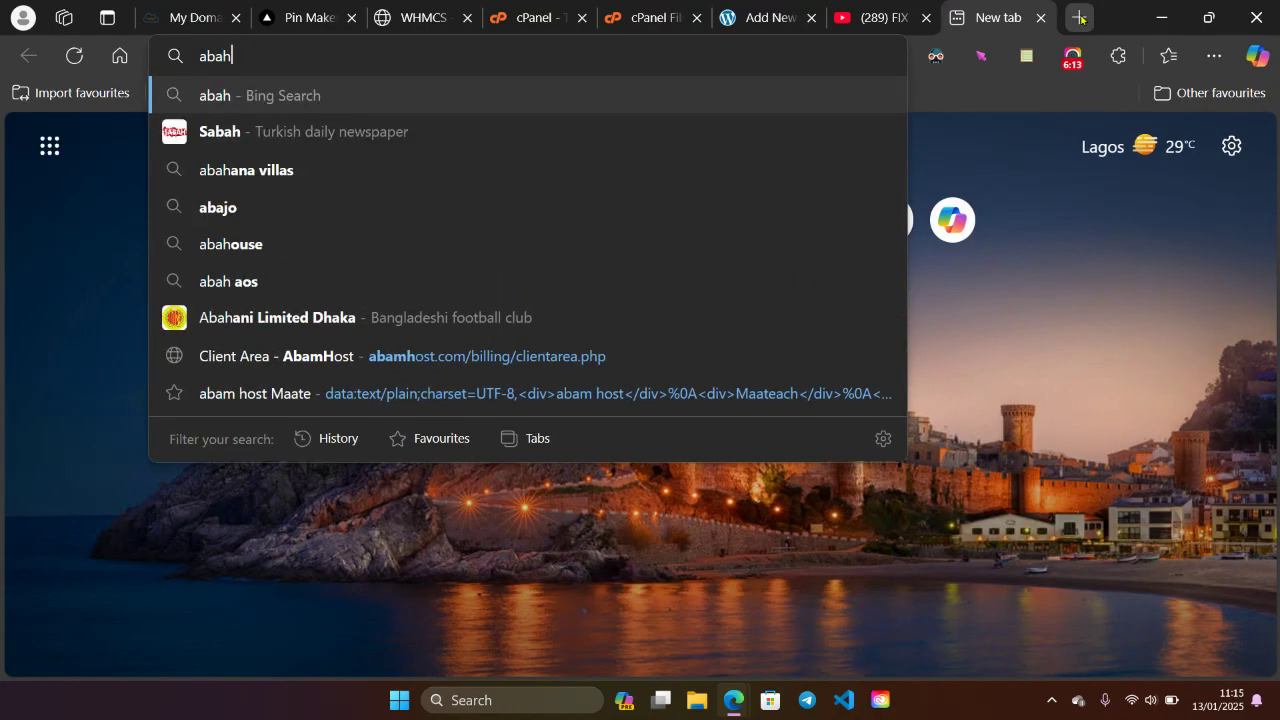
key(BackSpace)
text(mhost.com/billing/admin/)
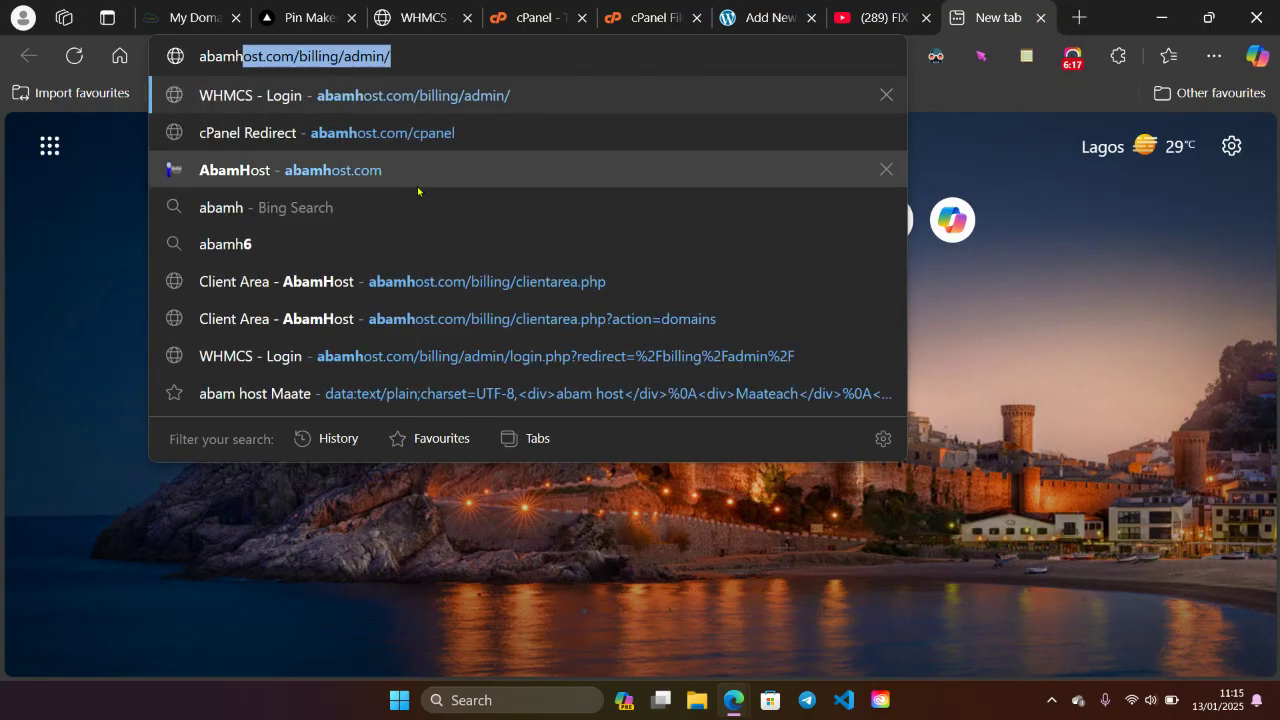
click(374, 178)
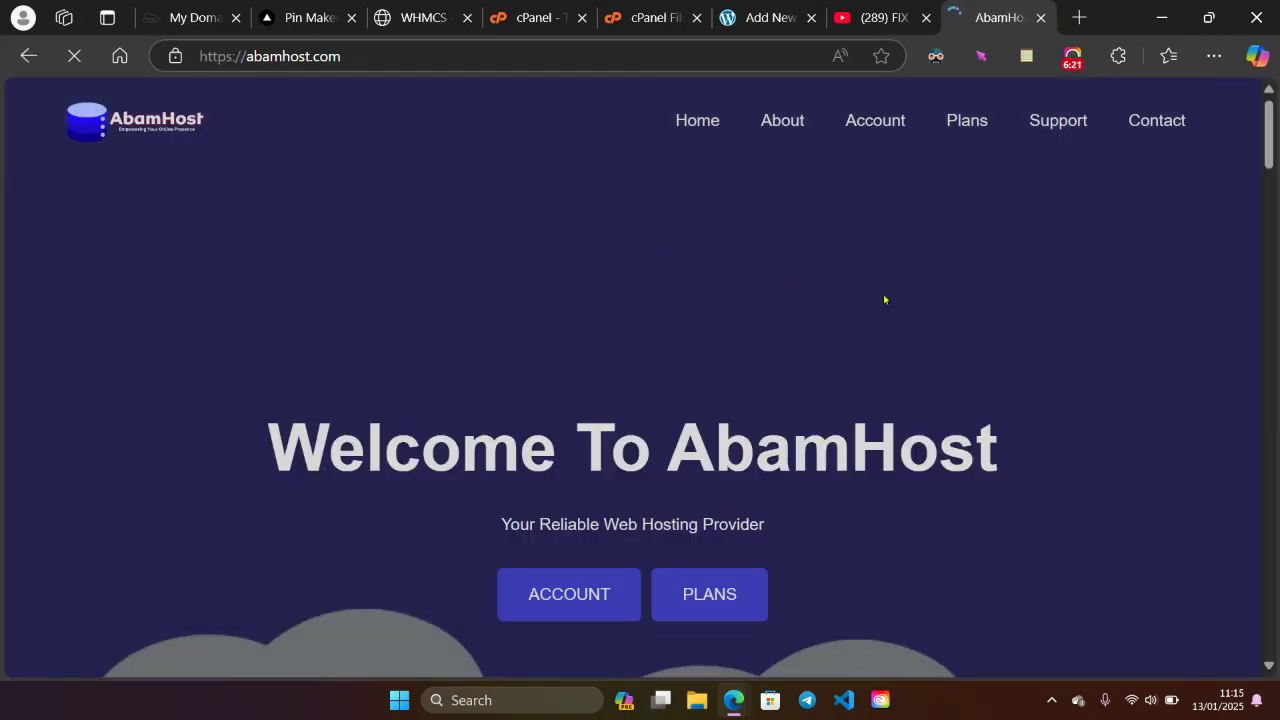
drag(1270, 120, 1276, 566)
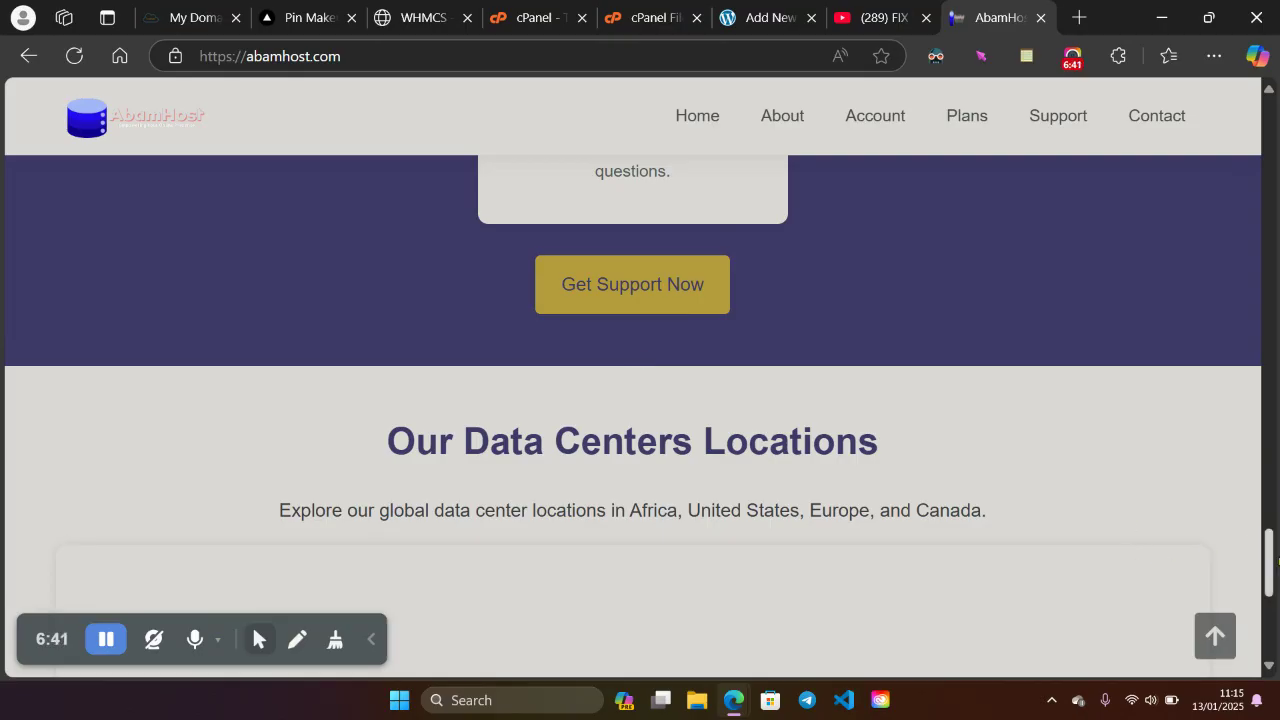
drag(1273, 566, 1264, 180)
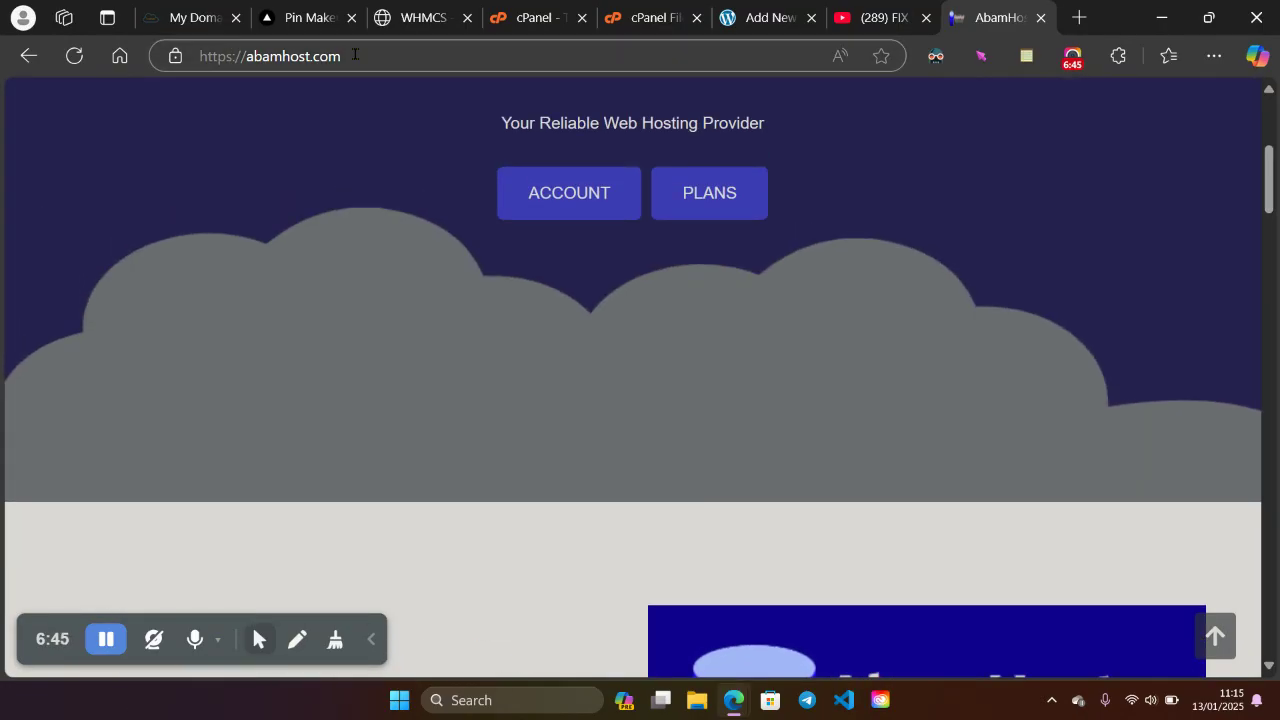